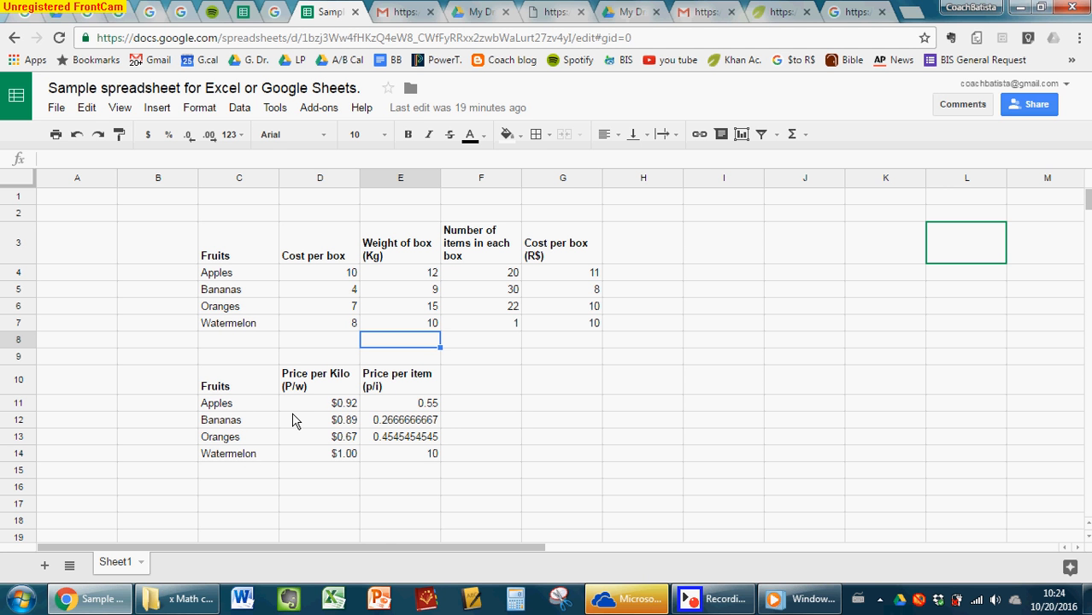
pyautogui.click(723, 601)
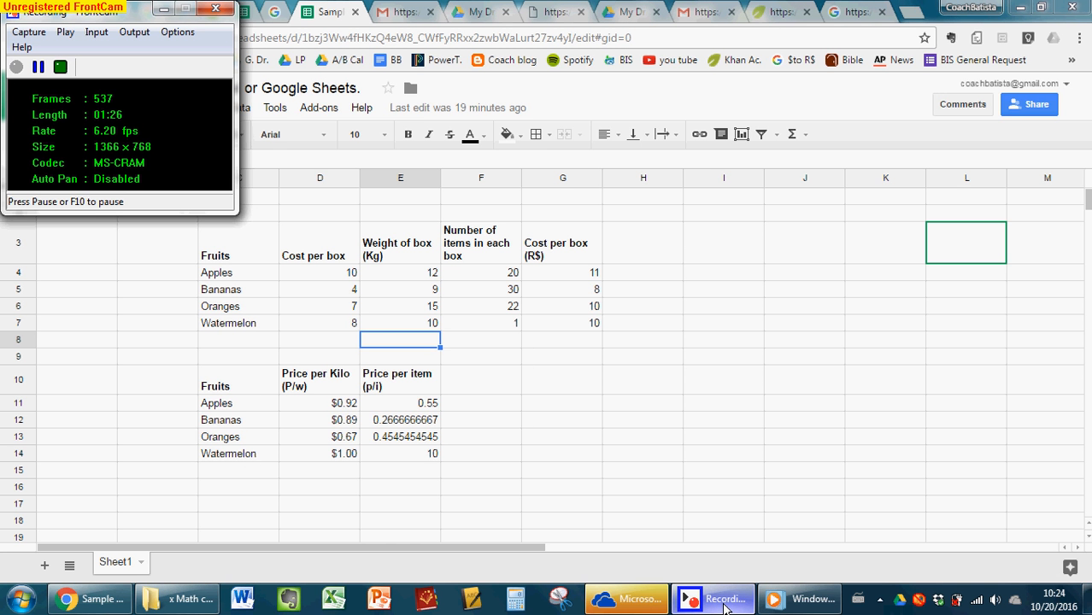
pyautogui.click(723, 601)
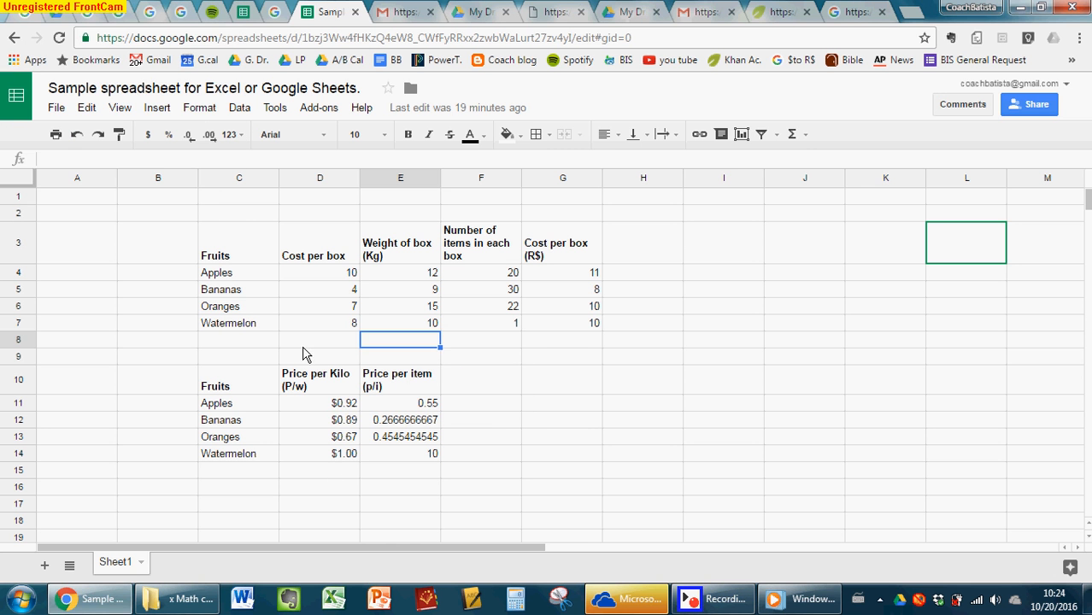
# - Inspect the apples price-per-kilo formula in D11 and the cells it references, leaving it unedited
pyautogui.click(330, 409)
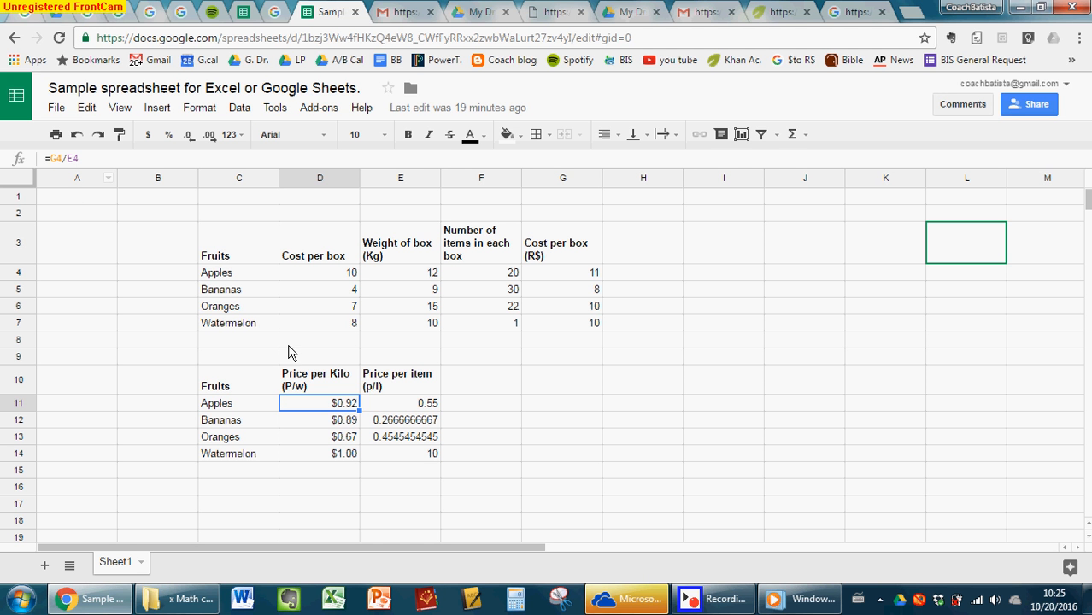
pyautogui.doubleClick(329, 405)
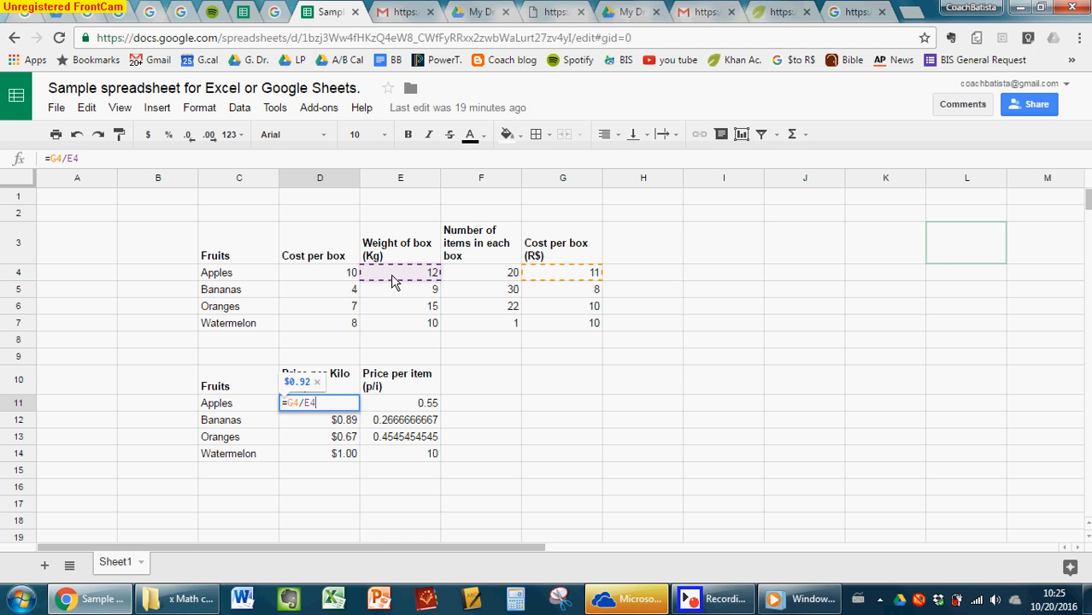
pyautogui.click(376, 454)
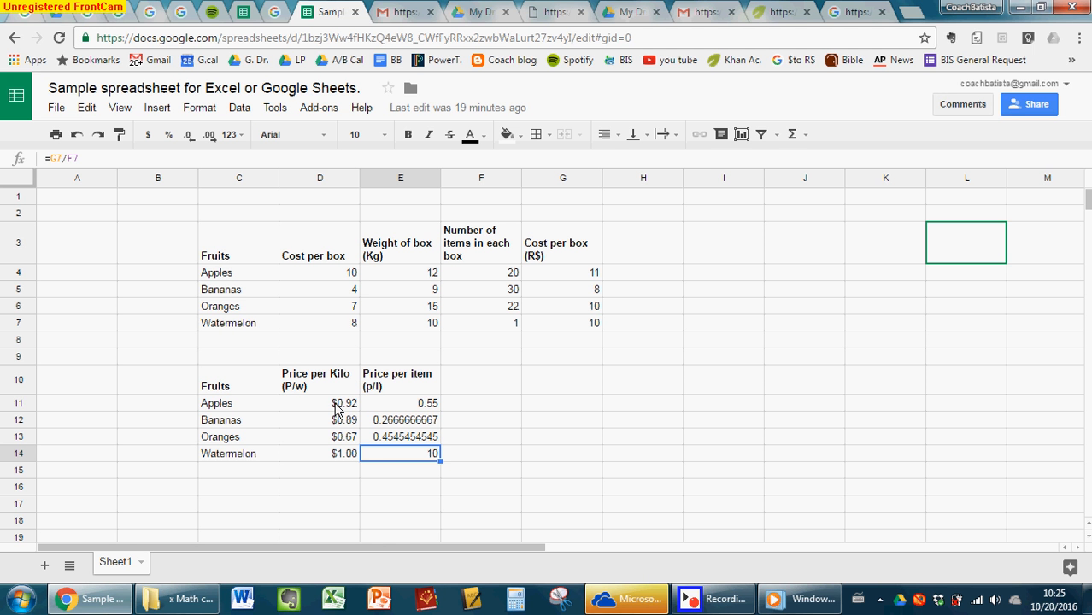
# - Clear the Price per Kilo formulas in D11:D14
pyautogui.moveTo(335, 408); pyautogui.dragTo(341, 453)
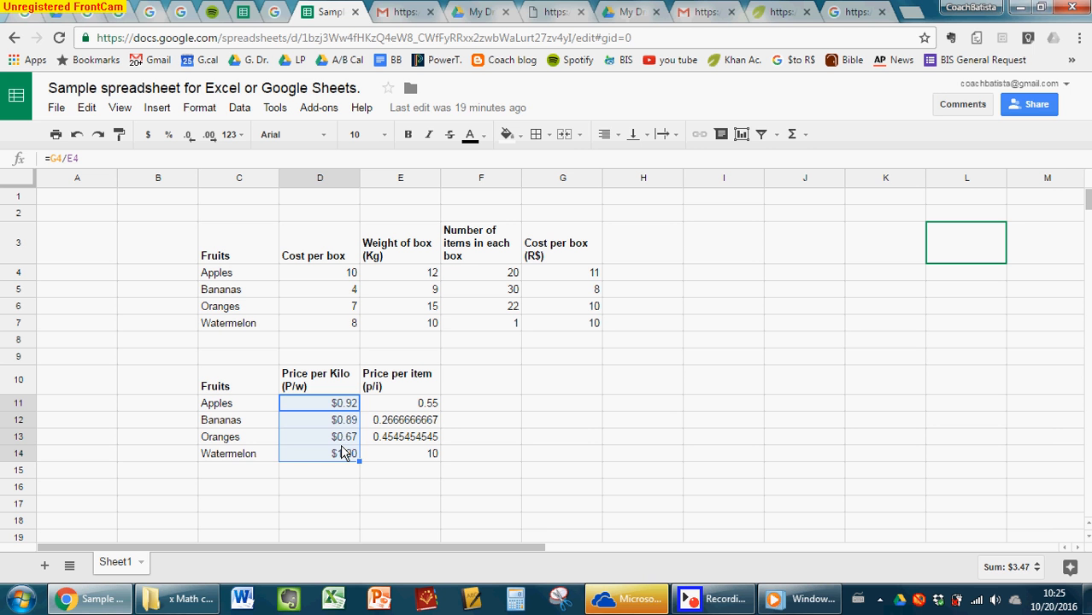
pyautogui.press('Delete')
pyautogui.click(340, 447)
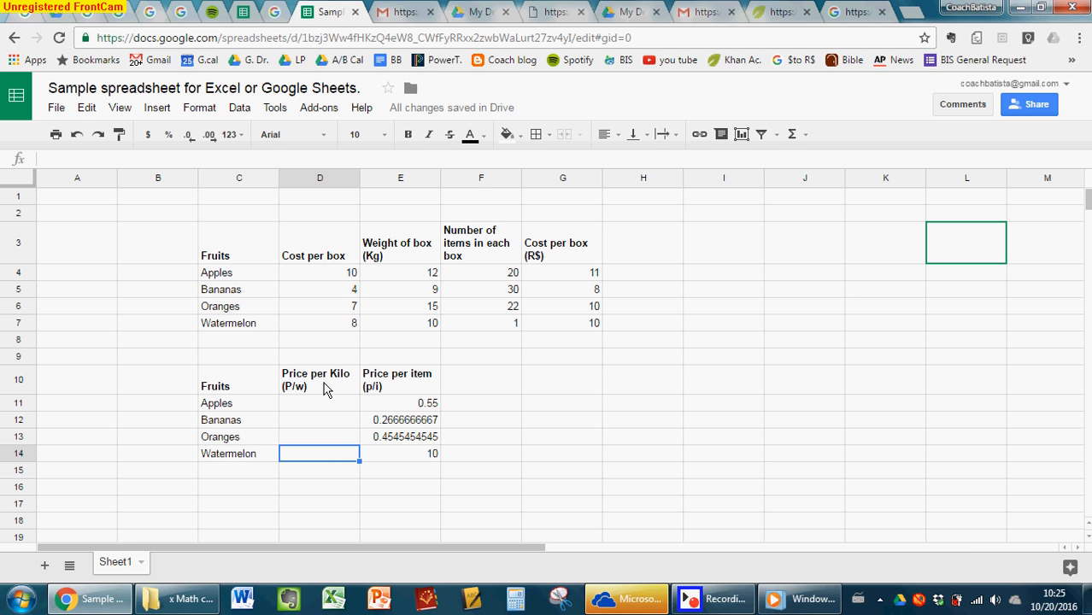
# - Enter the formula =G4/E4 in D11 to divide the apples' cost per box in R$ by the box weight
pyautogui.click(554, 275)
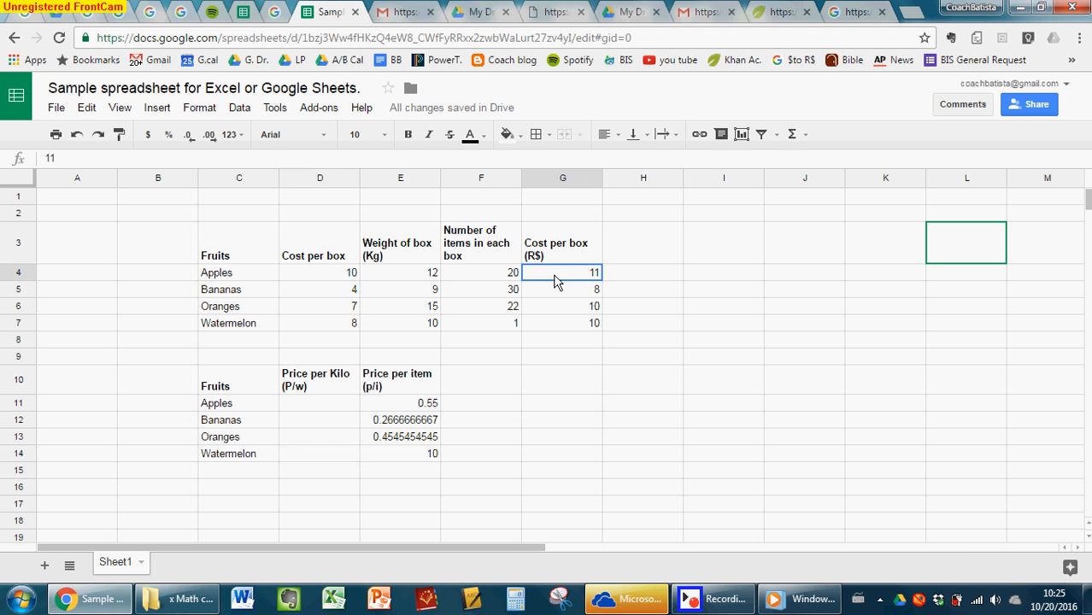
pyautogui.click(408, 279)
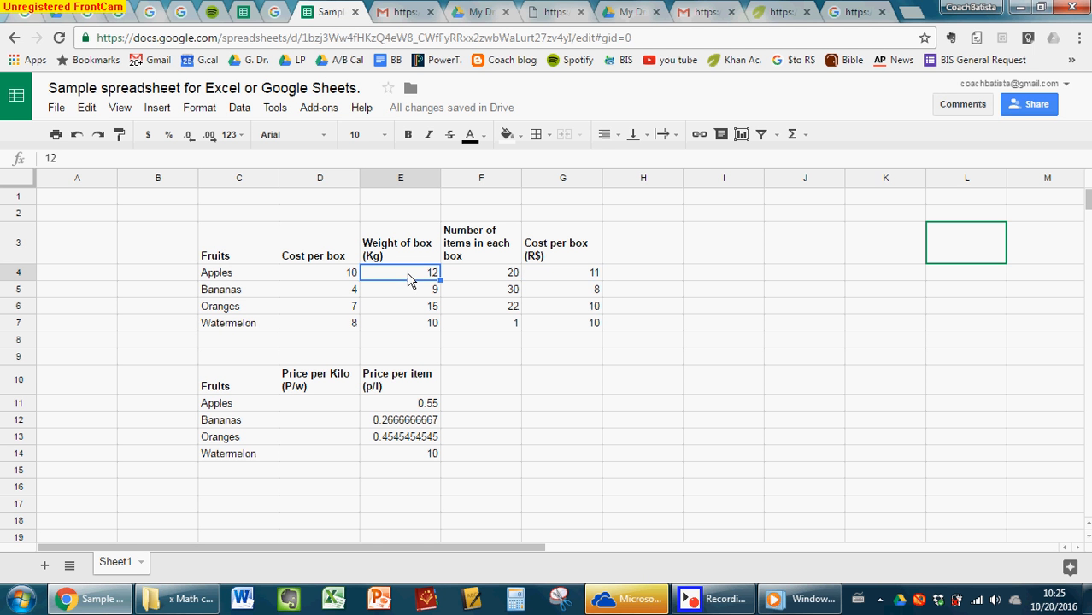
pyautogui.click(344, 405)
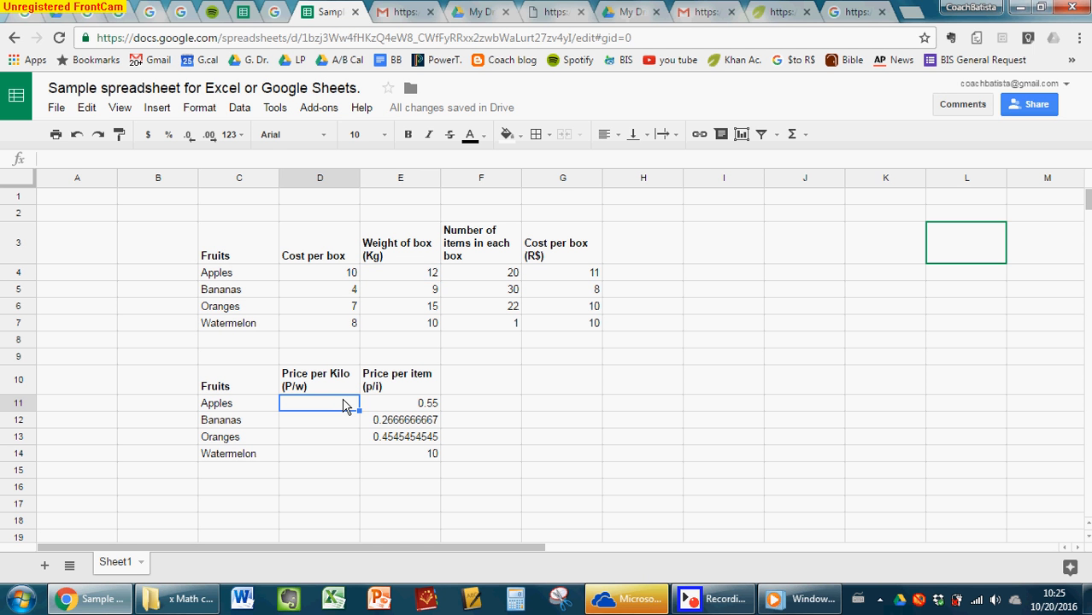
pyautogui.write('=')
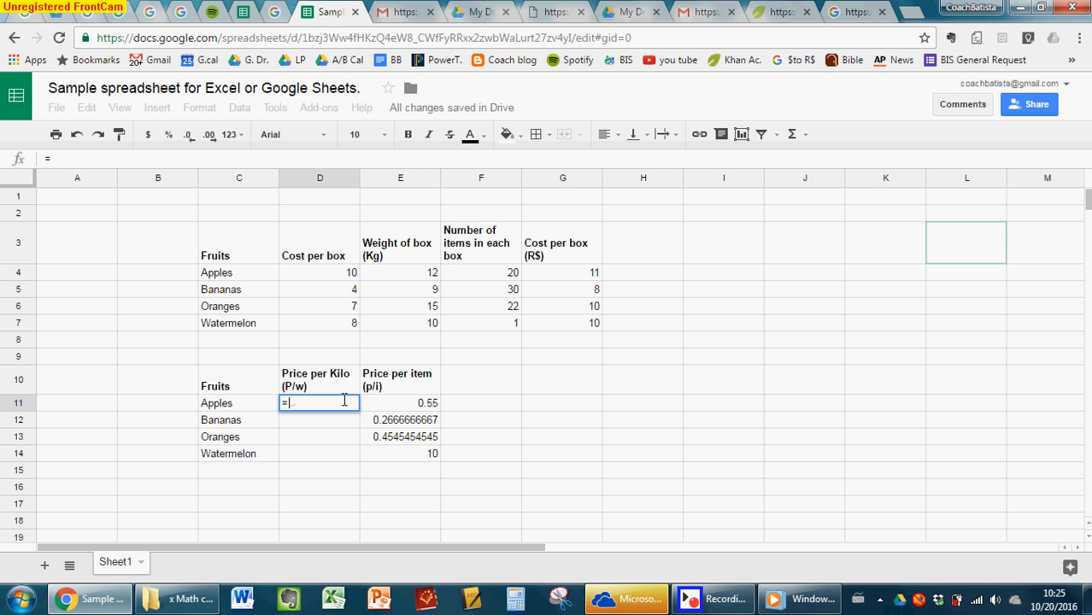
pyautogui.click(584, 276)
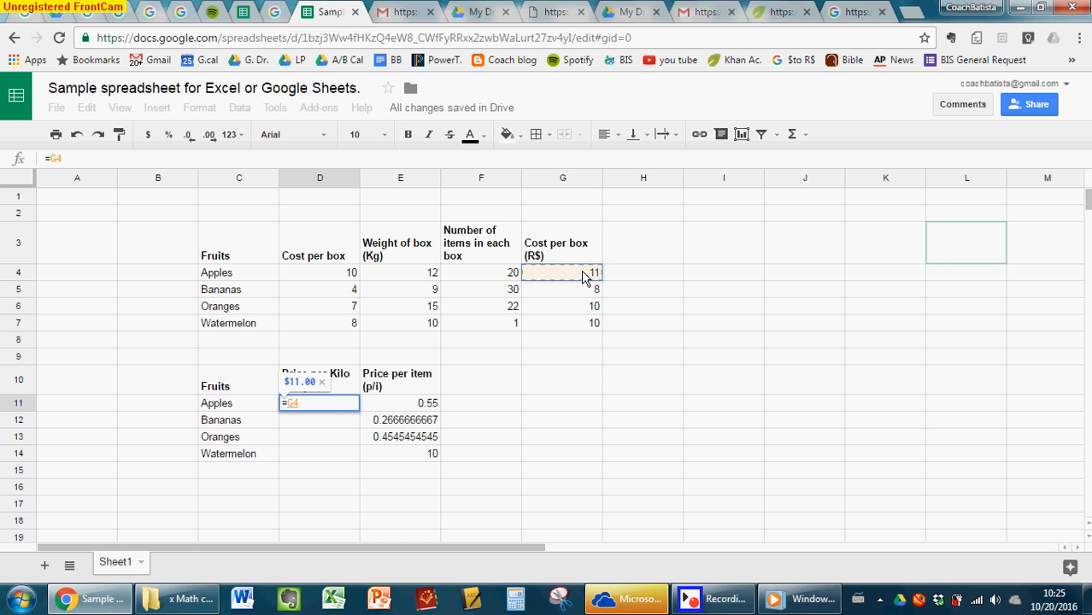
pyautogui.write('/')
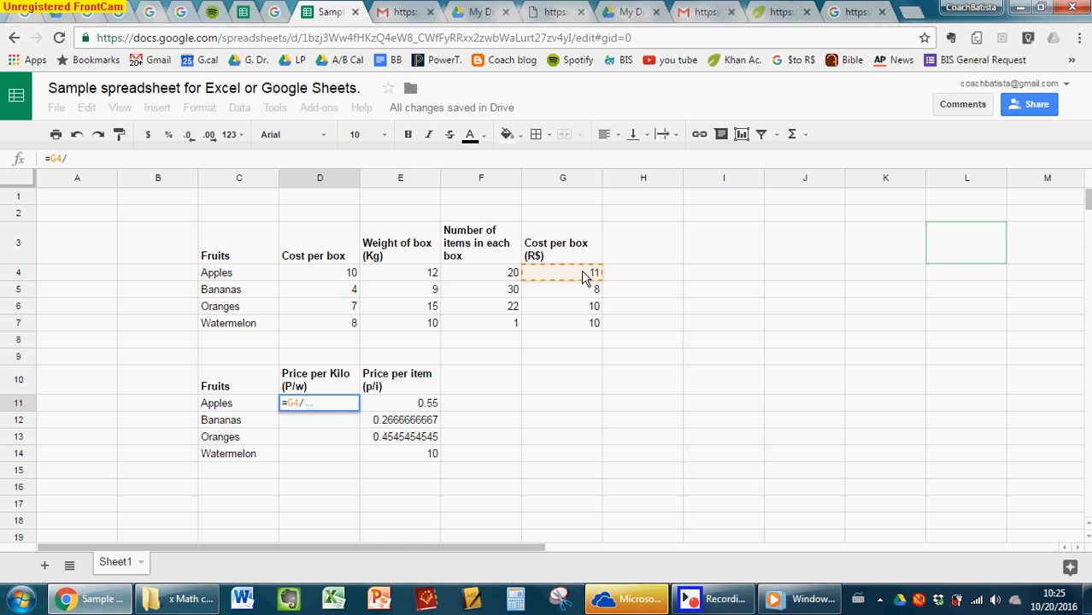
pyautogui.click(408, 279)
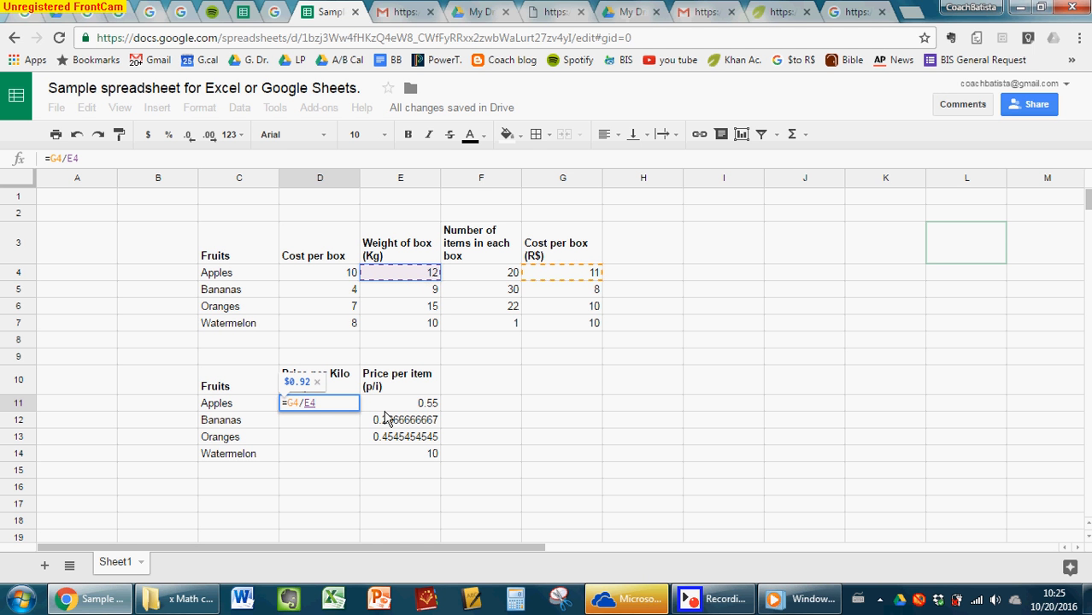
pyautogui.press('Return')
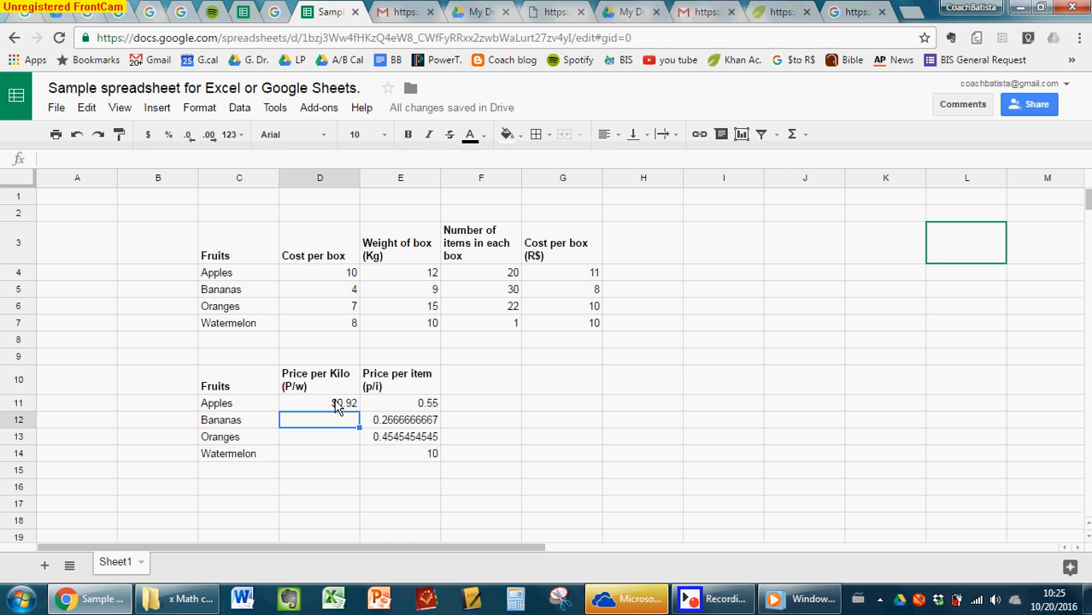
# - Change the format of the apples price per kilo in D11 to Number
pyautogui.click(341, 405)
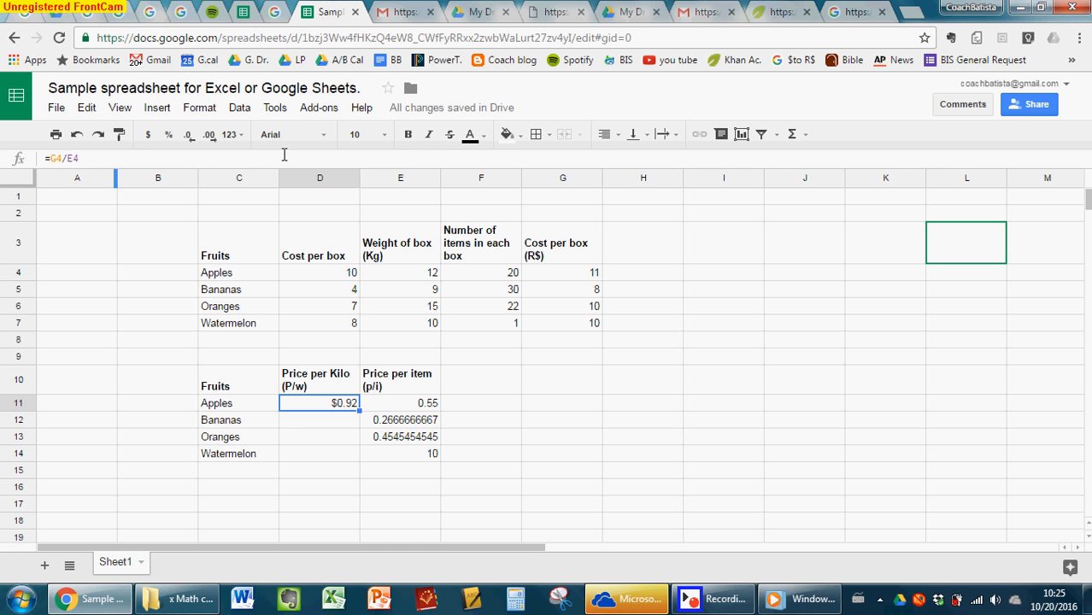
pyautogui.click(233, 135)
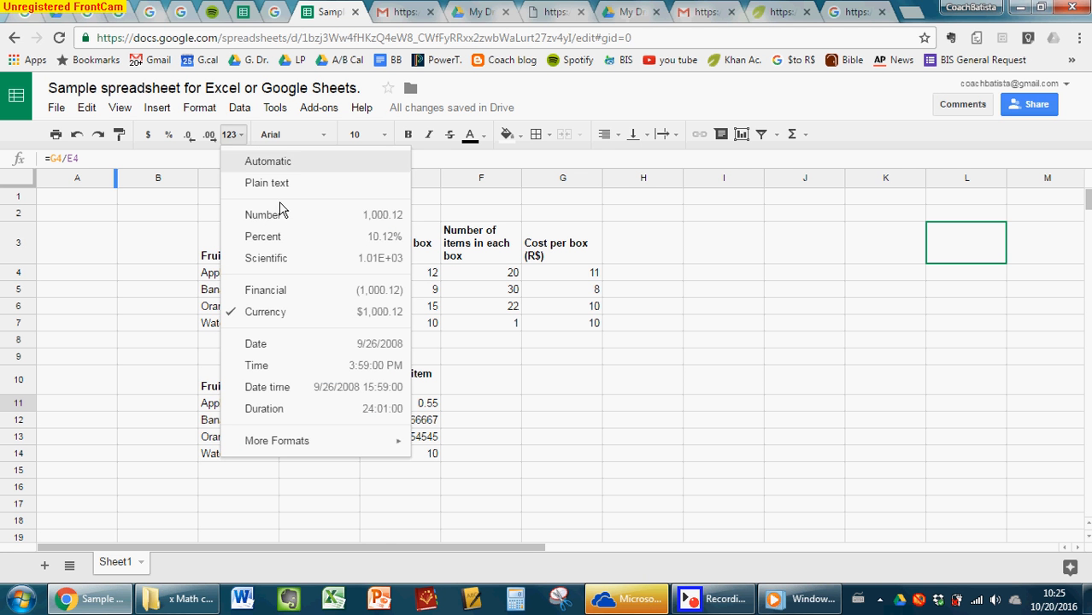
pyautogui.click(298, 224)
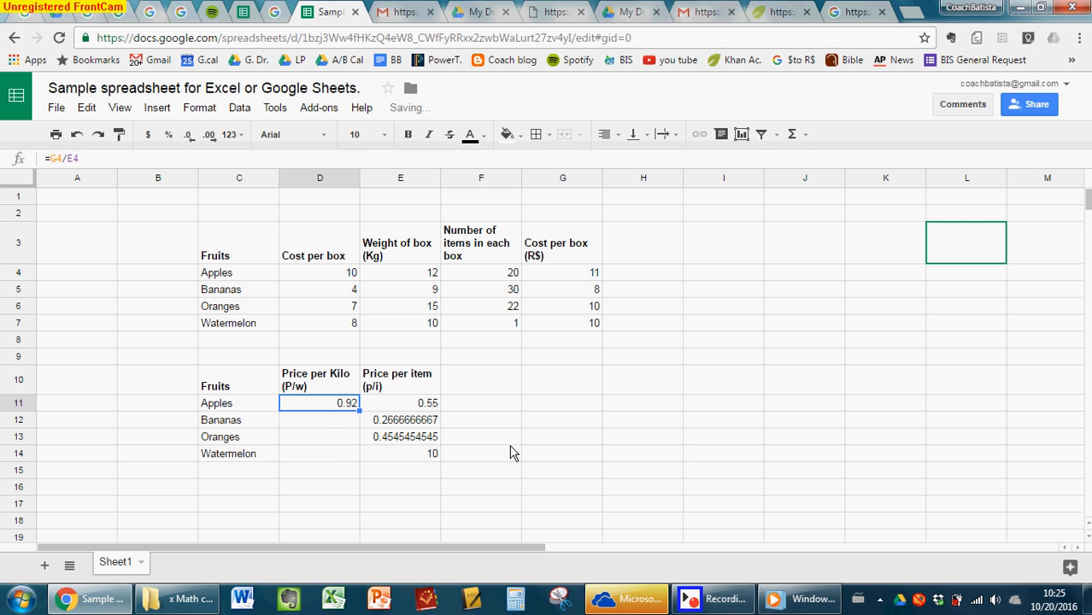
# - Format D11 as currency and copy its formula into D12:D14 for bananas, oranges and watermelon
pyautogui.click(329, 418)
pyautogui.click(328, 407)
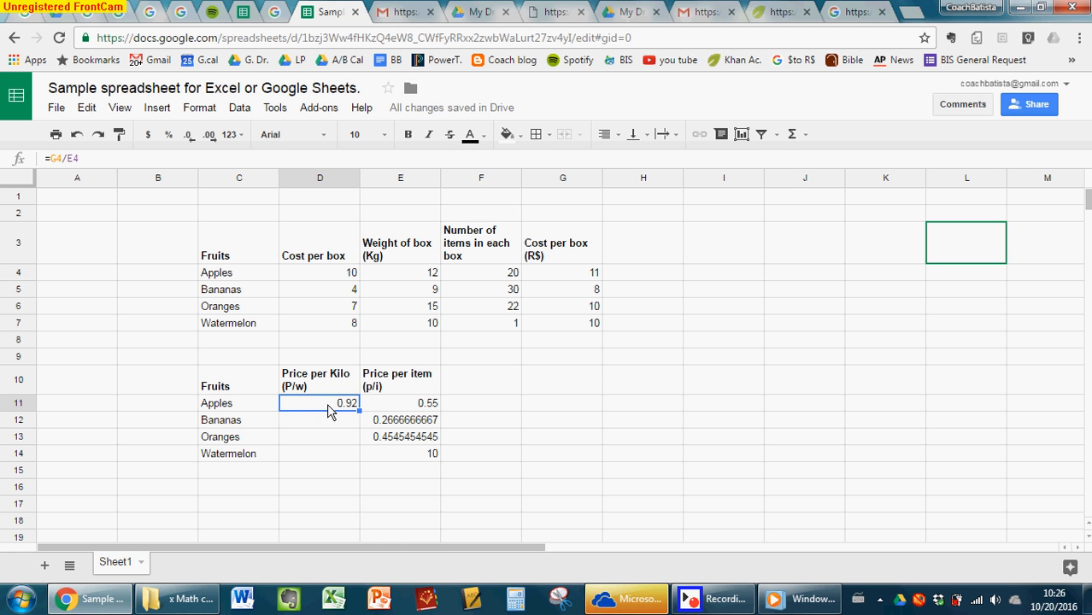
pyautogui.click(148, 134)
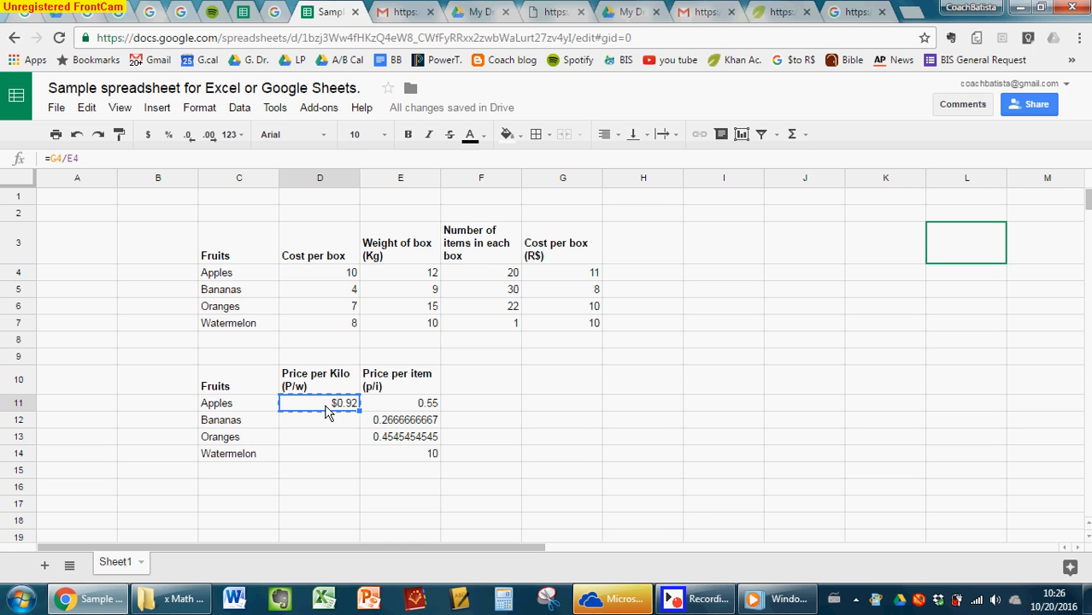
pyautogui.moveTo(324, 428); pyautogui.dragTo(327, 461)
pyautogui.rightClick(324, 461)
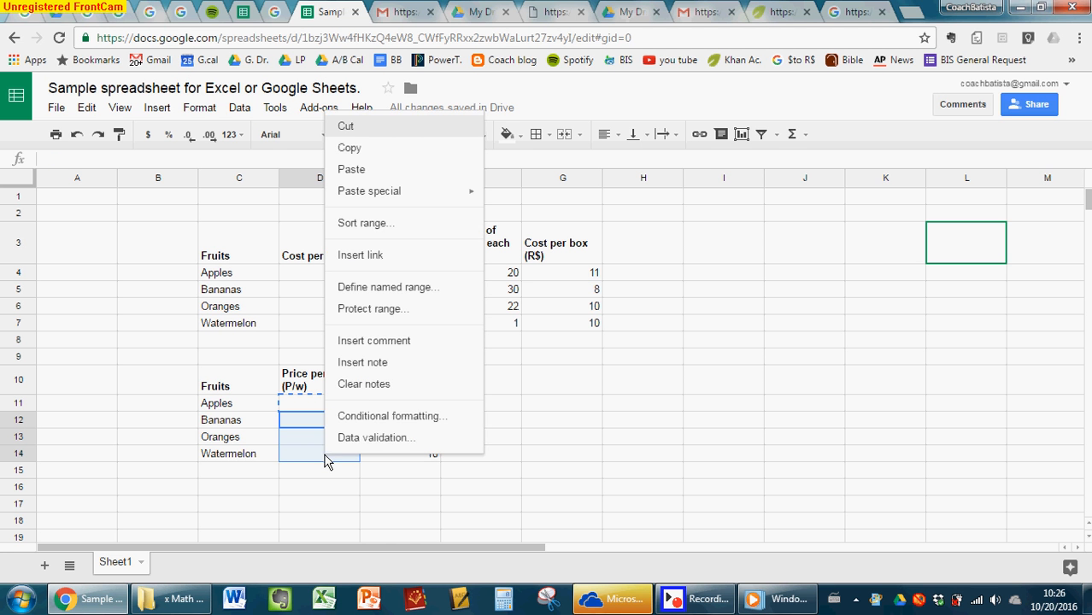
pyautogui.click(375, 176)
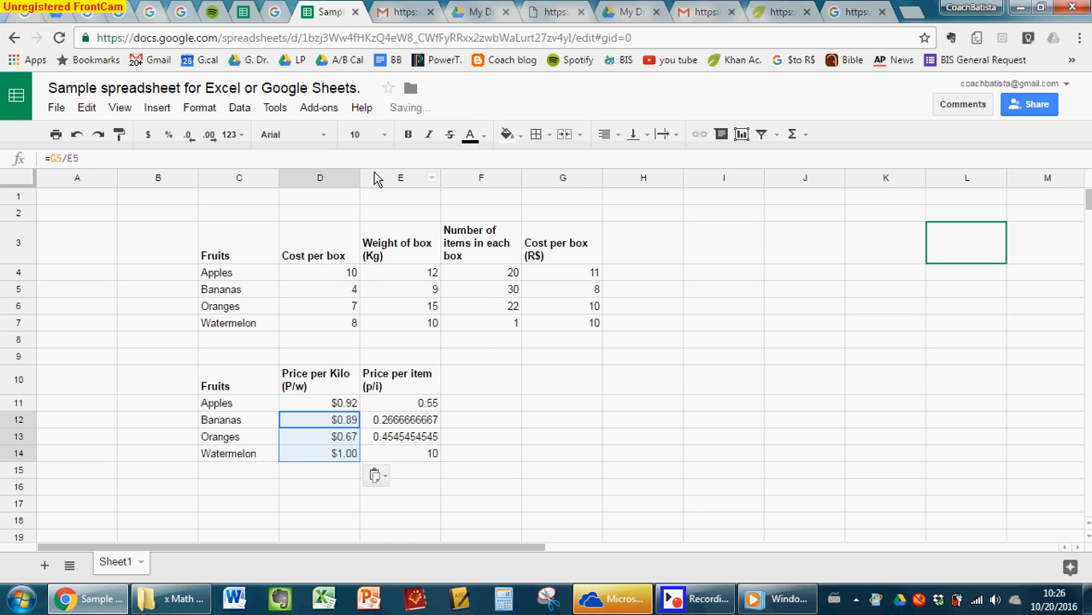
# - Inspect which cells the price-per-kilo formulas for bananas in D12 and oranges in D13 reference
pyautogui.click(327, 424)
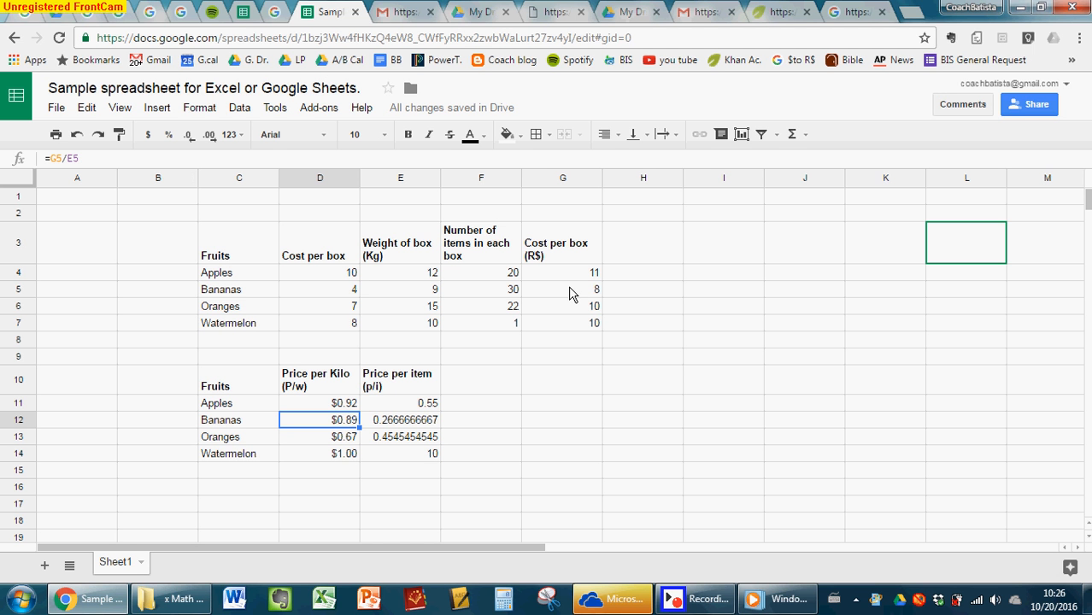
pyautogui.doubleClick(313, 425)
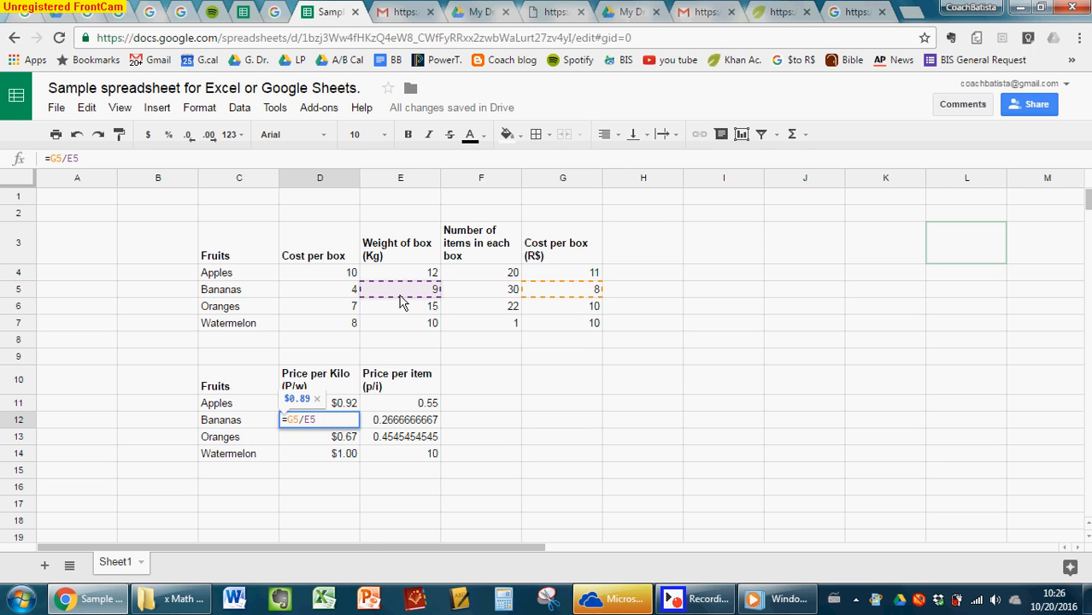
pyautogui.press('Return')
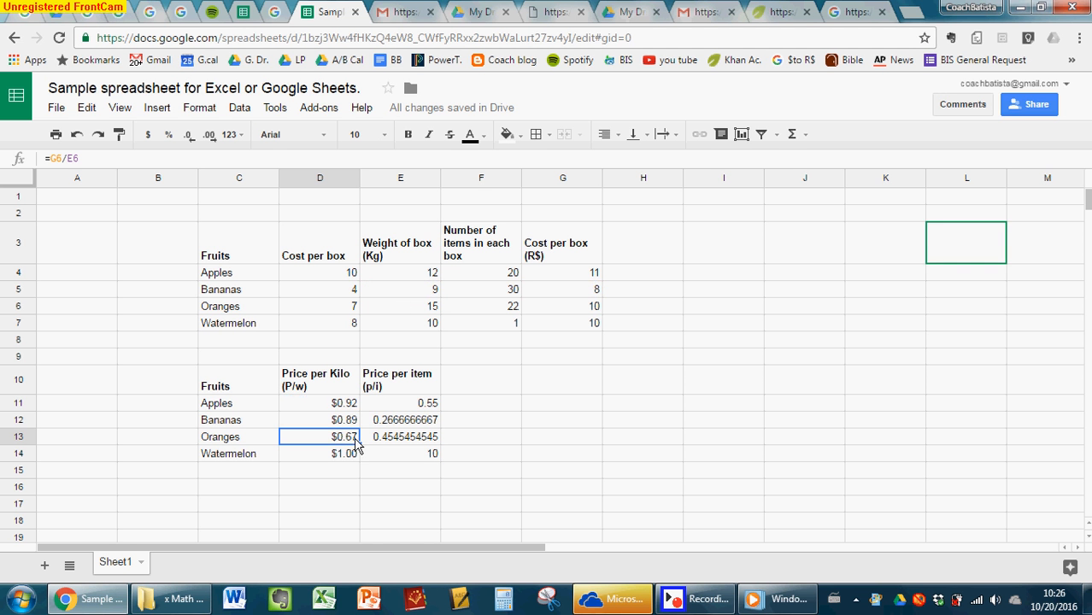
pyautogui.doubleClick(356, 442)
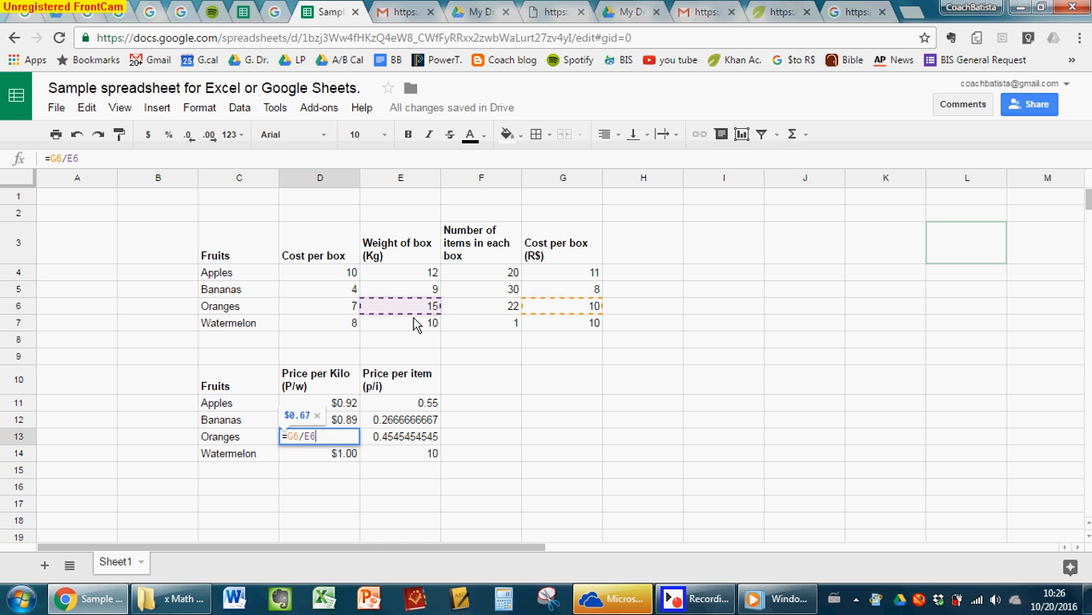
pyautogui.click(497, 443)
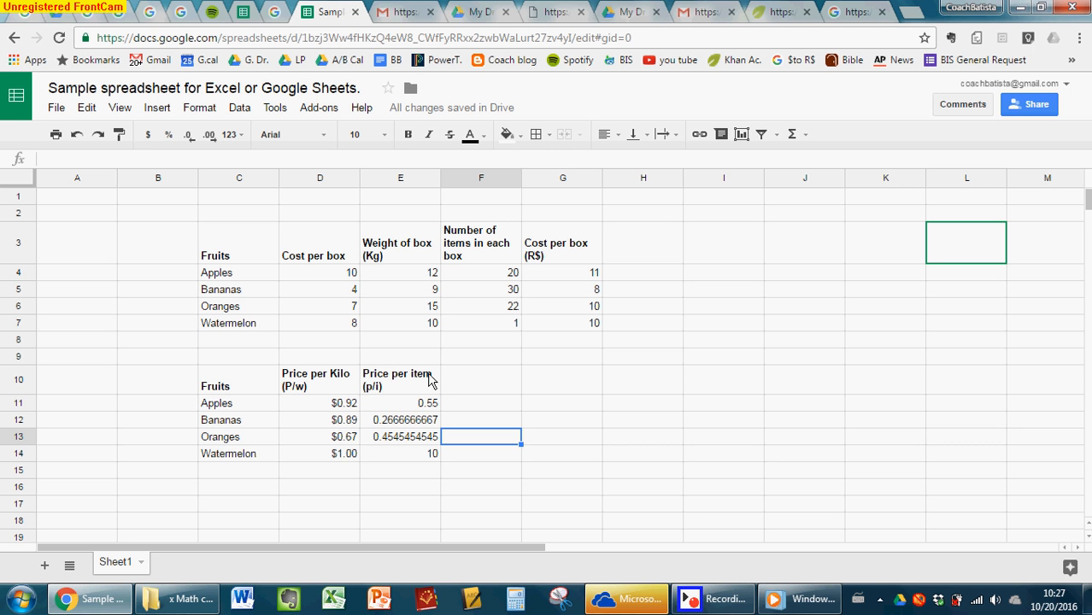
# - Inspect the bananas price-per-item formula in E12 and the cells it references
pyautogui.click(399, 426)
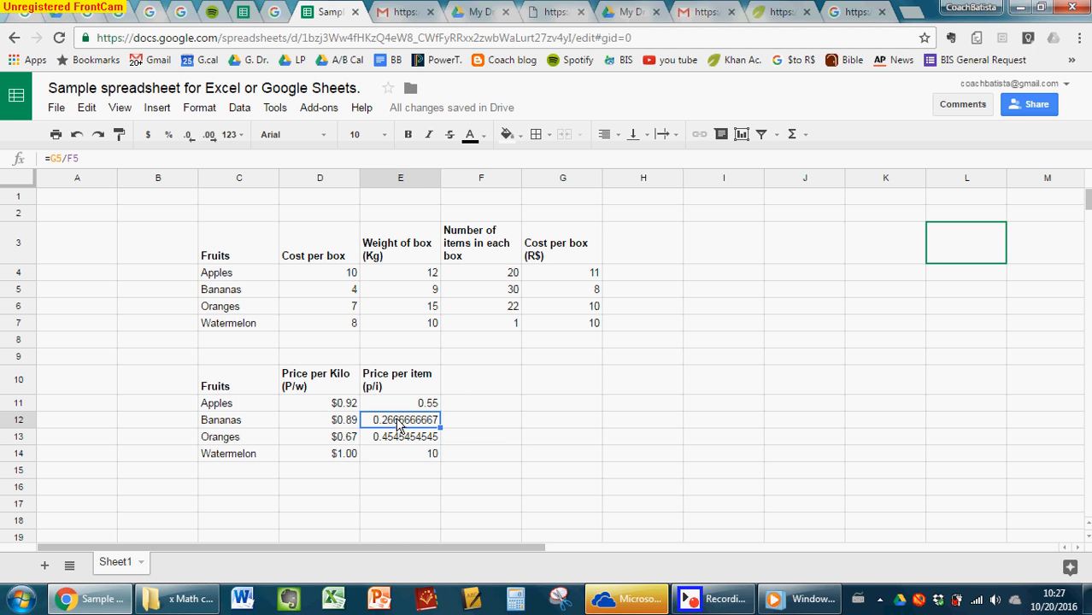
pyautogui.doubleClick(398, 423)
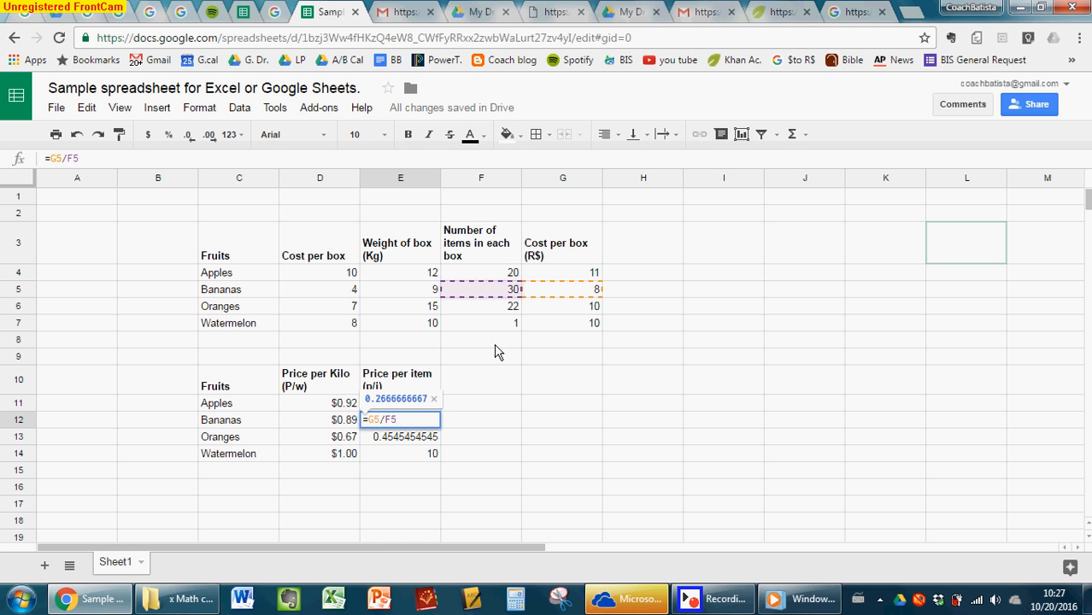
pyautogui.click(501, 439)
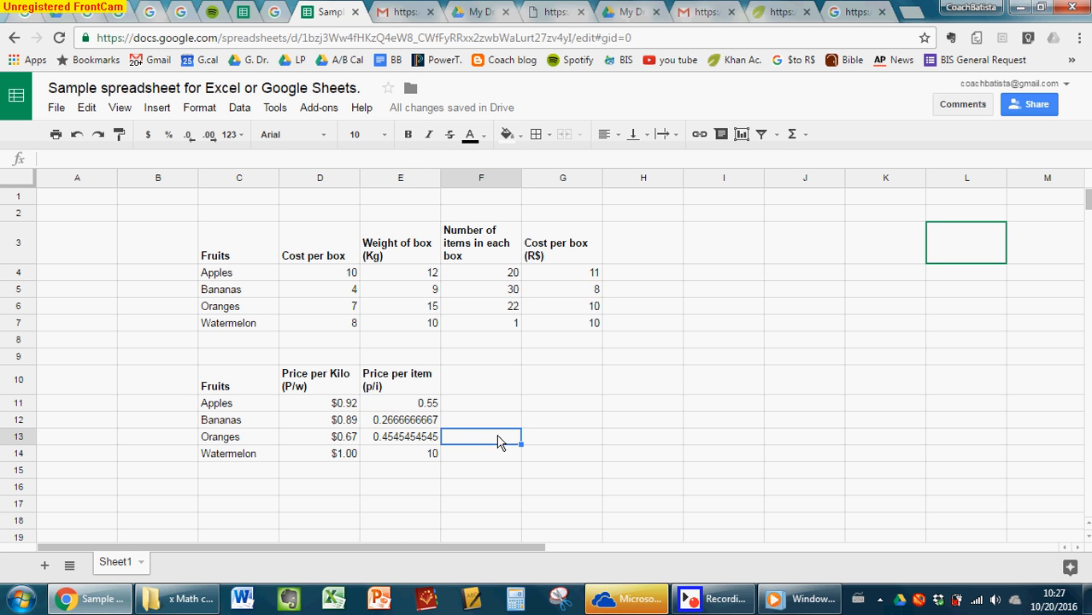
# - Format the price per item for bananas in E12 and oranges in E13 as currency
pyautogui.click(414, 423)
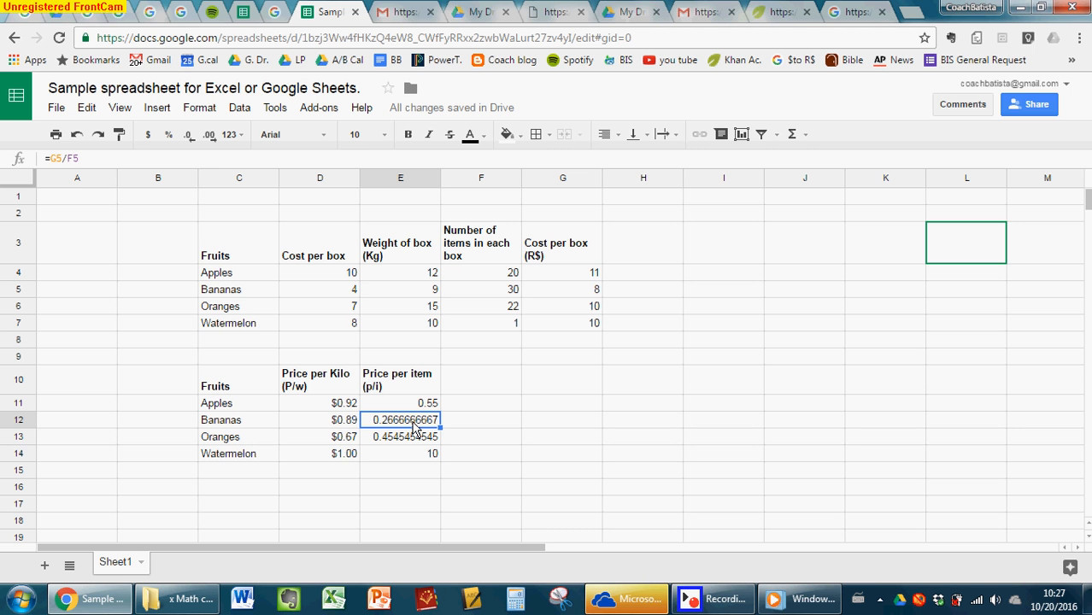
pyautogui.click(148, 137)
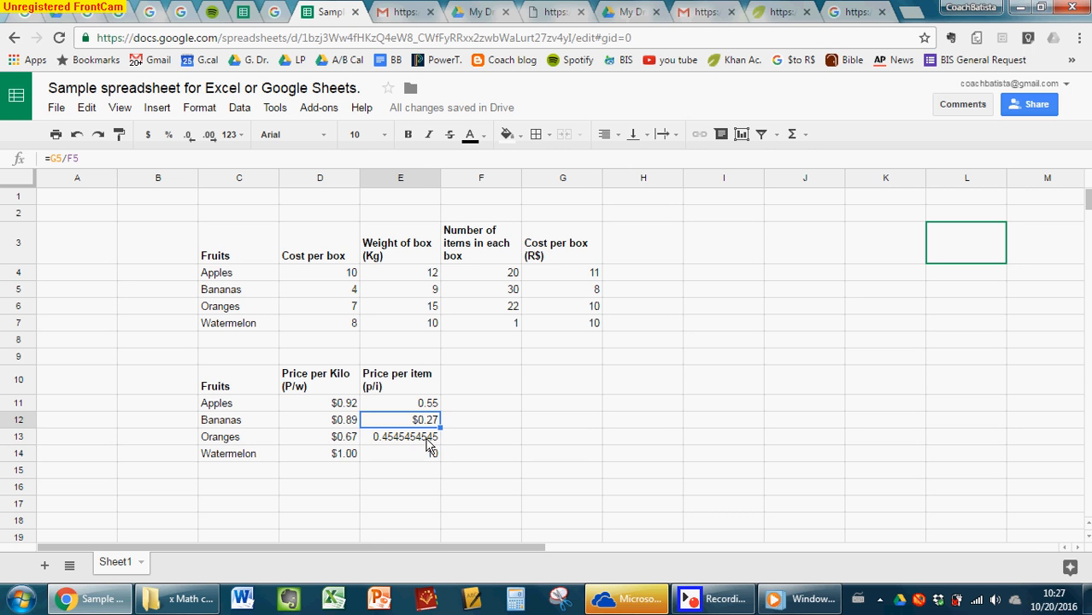
pyautogui.click(425, 439)
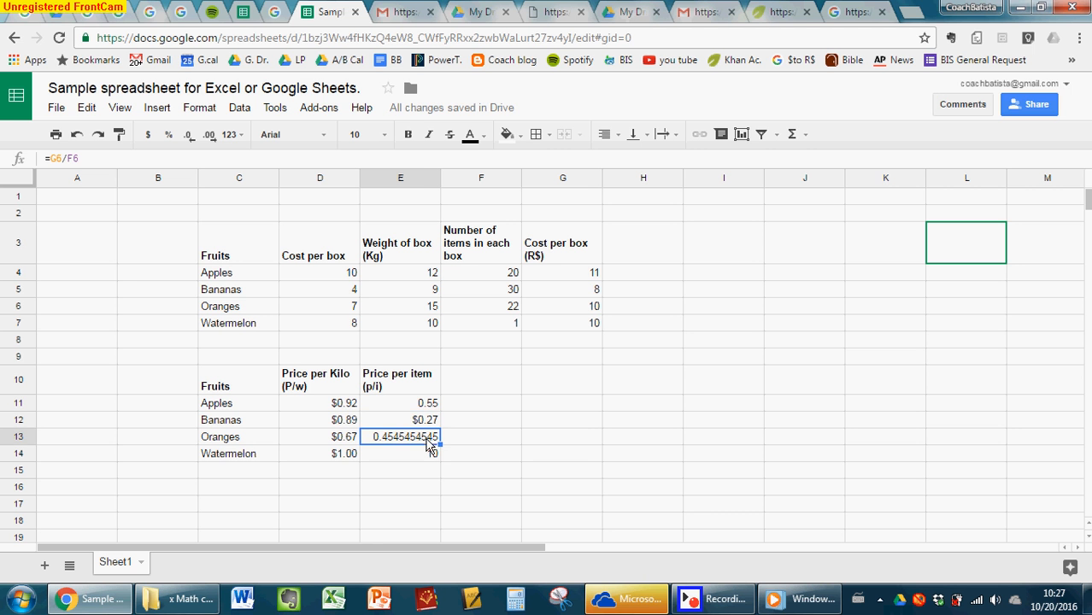
pyautogui.click(148, 138)
pyautogui.click(464, 418)
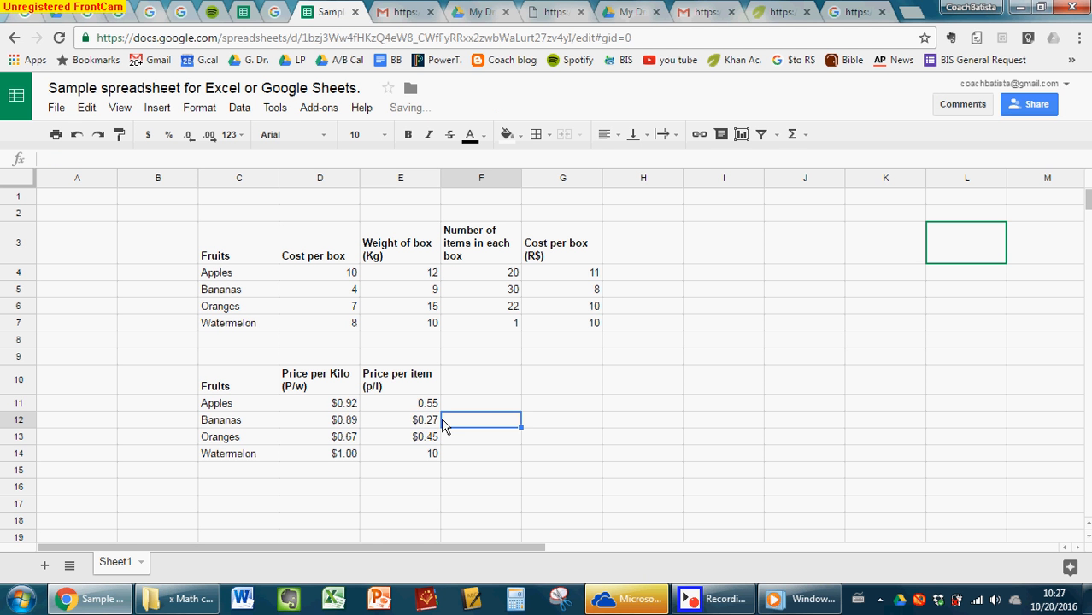
# - Format the price-per-item results in E11:E14 as currency
pyautogui.moveTo(423, 405); pyautogui.dragTo(425, 453)
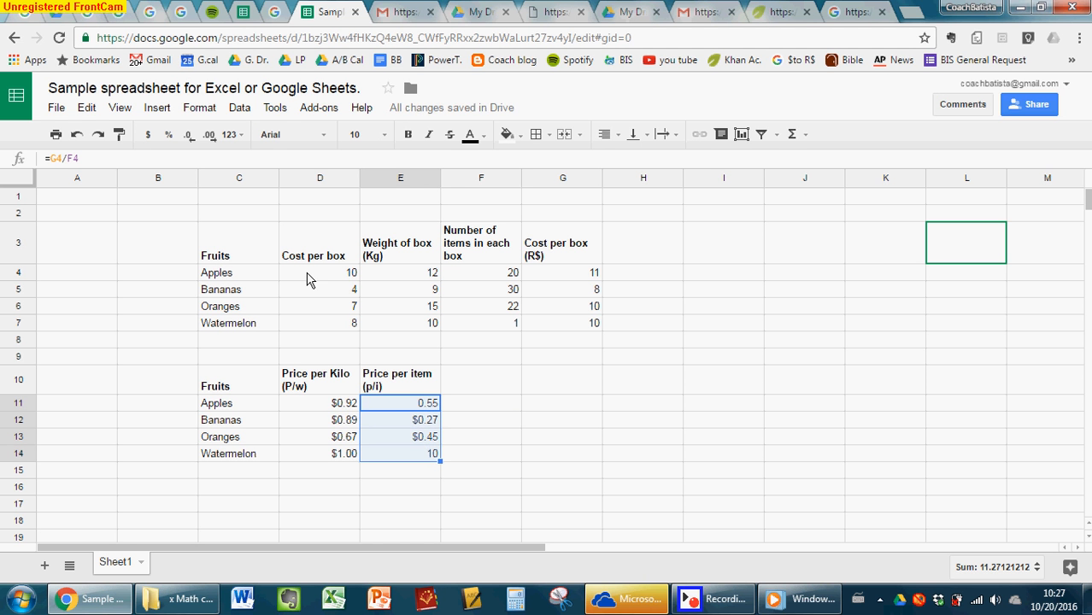
pyautogui.click(148, 138)
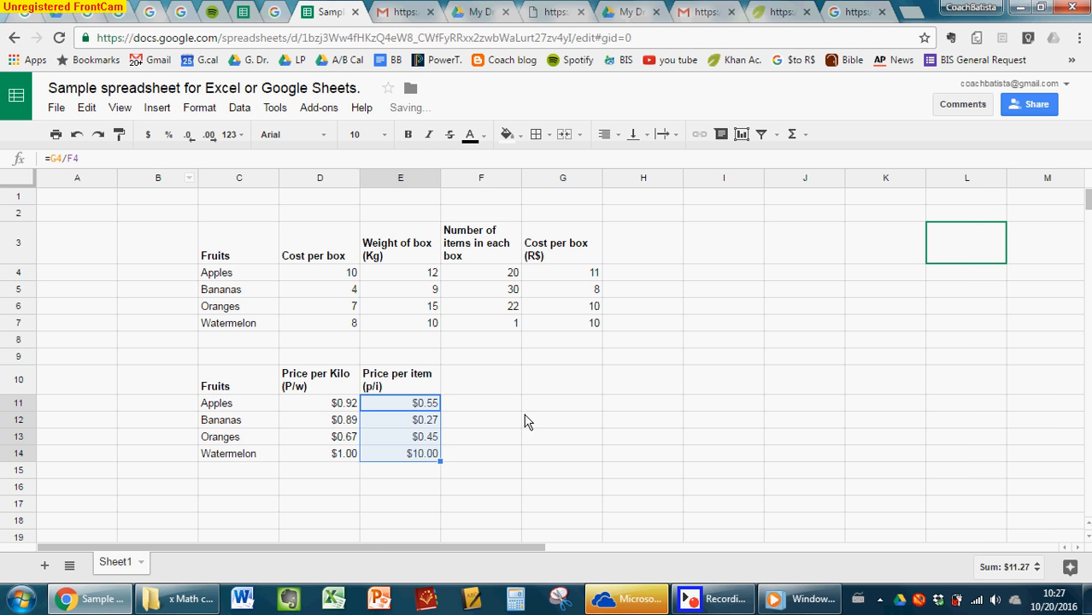
pyautogui.click(505, 420)
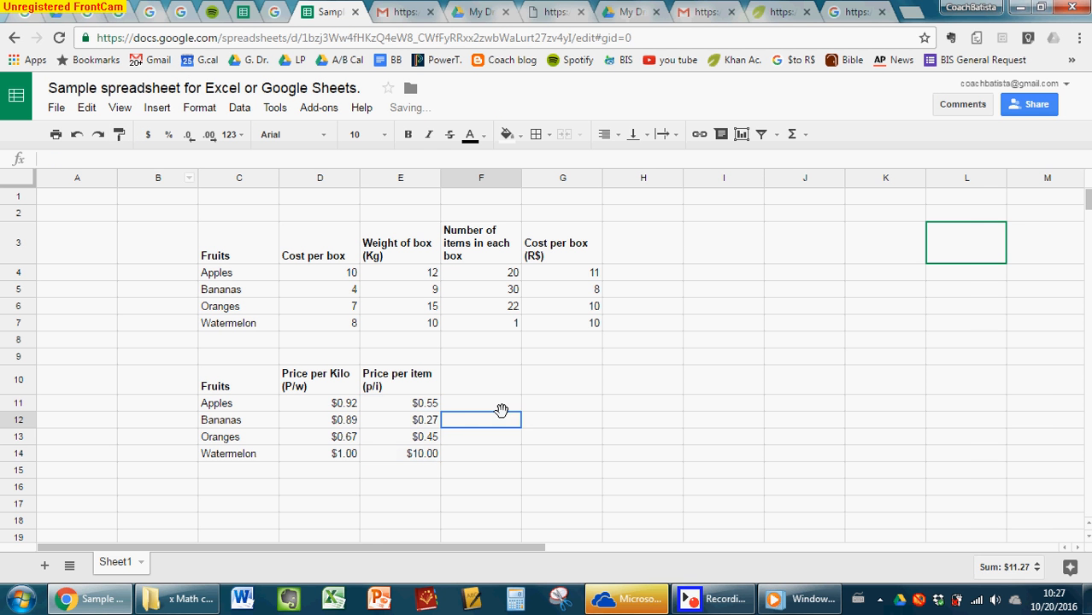
# - Inspect the price-per-item formulas in E11 through E14 for apples, bananas, oranges and watermelon
pyautogui.click(410, 405)
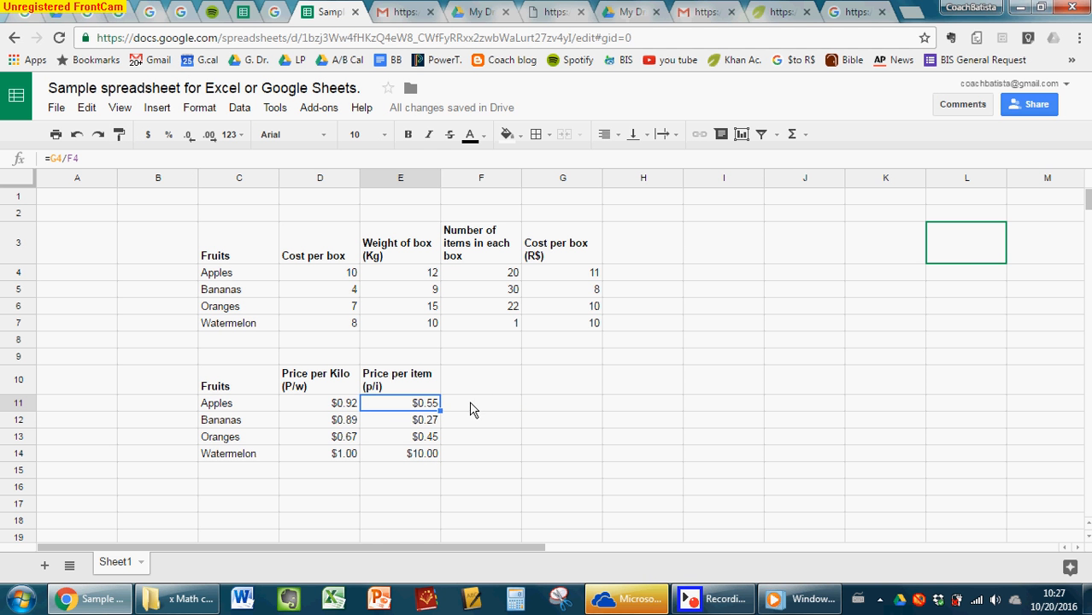
pyautogui.click(384, 424)
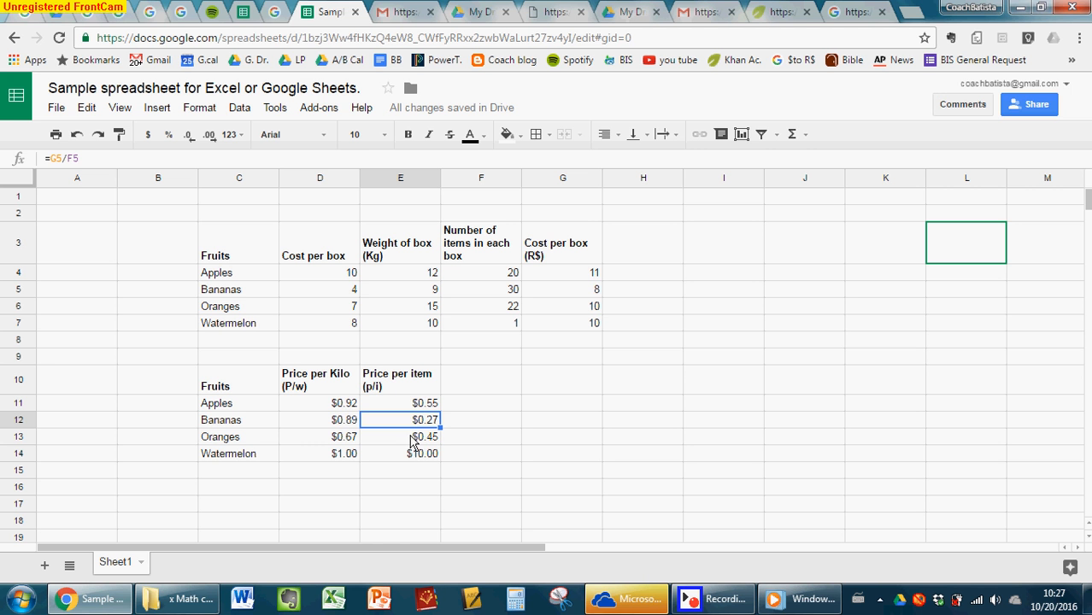
pyautogui.click(401, 443)
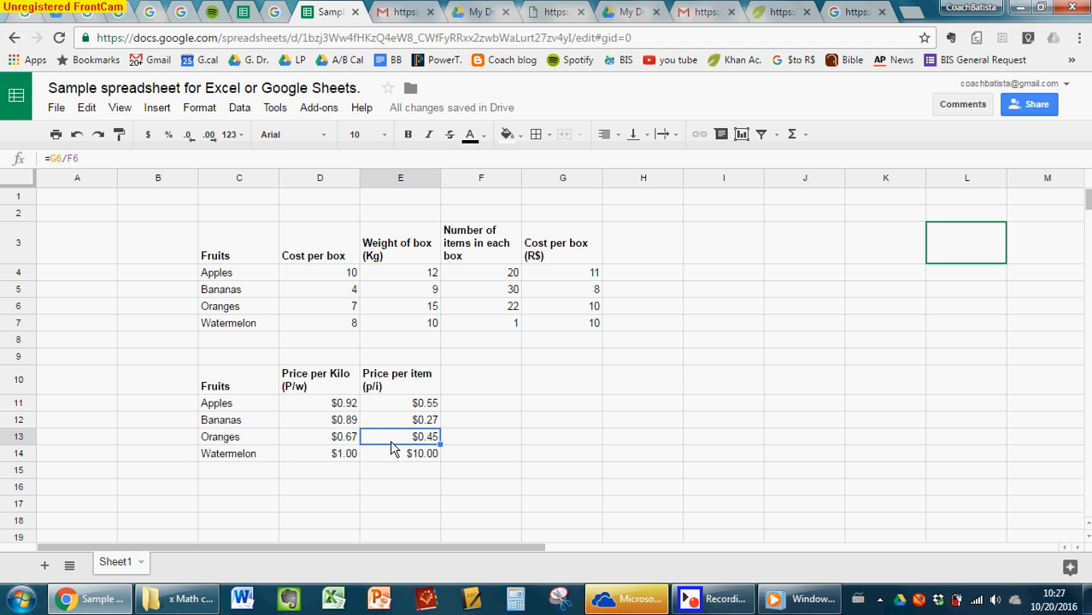
pyautogui.click(395, 459)
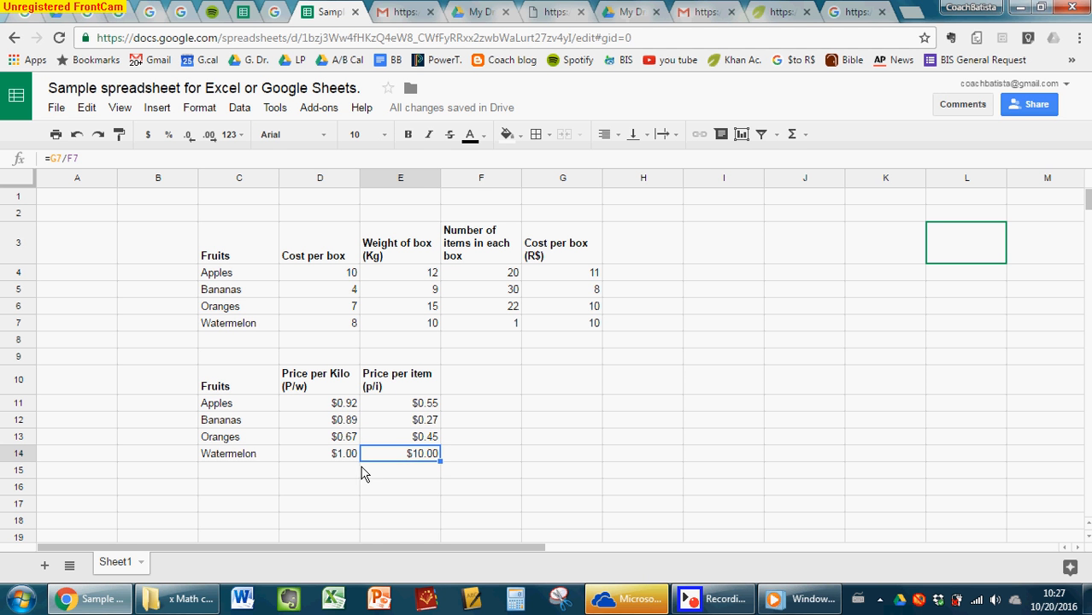
pyautogui.click(483, 455)
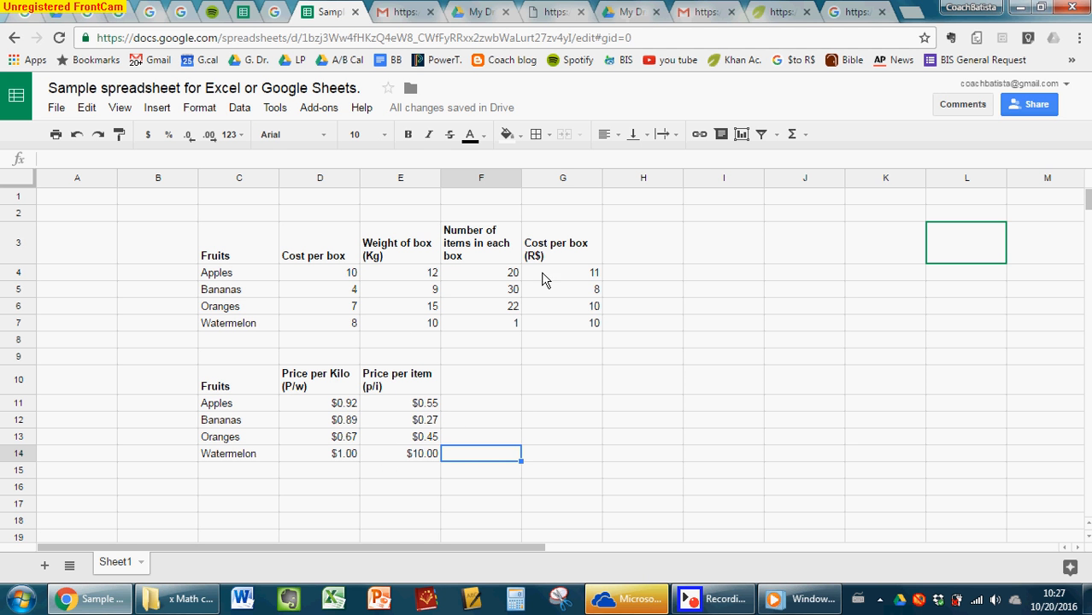
# - Enter the column heading "Price percentage compared to Banana" in F10
pyautogui.click(492, 407)
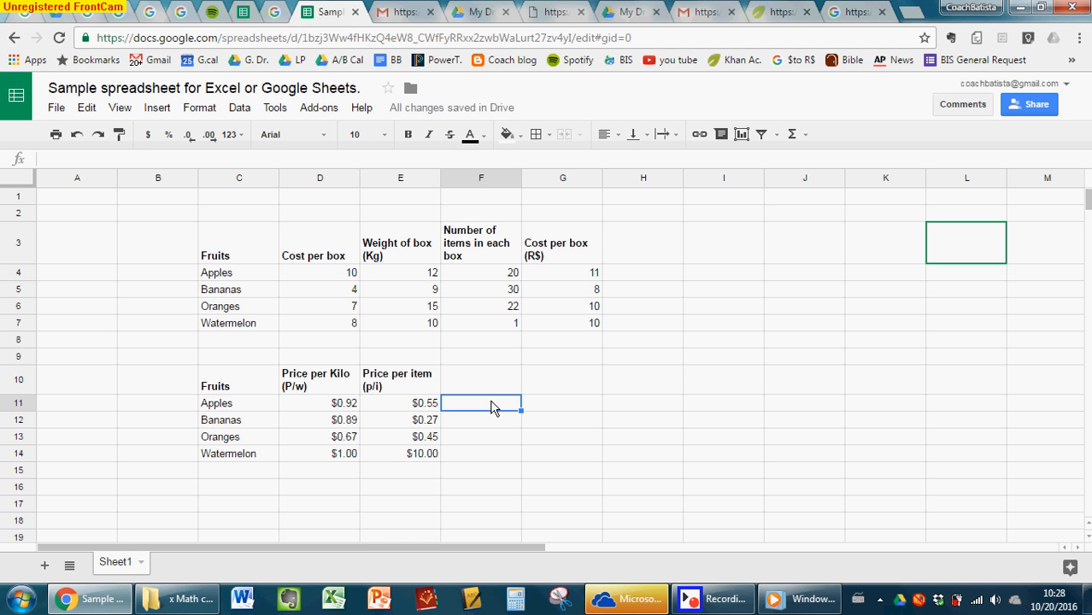
pyautogui.click(489, 387)
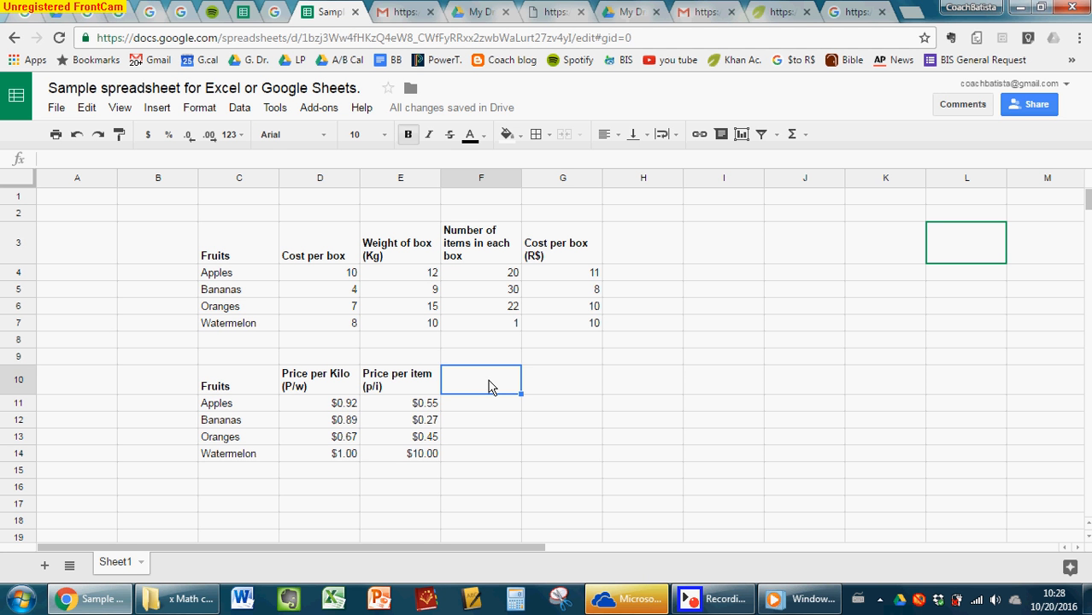
pyautogui.write('%')
pyautogui.press('BackSpace')
pyautogui.write('Price per')
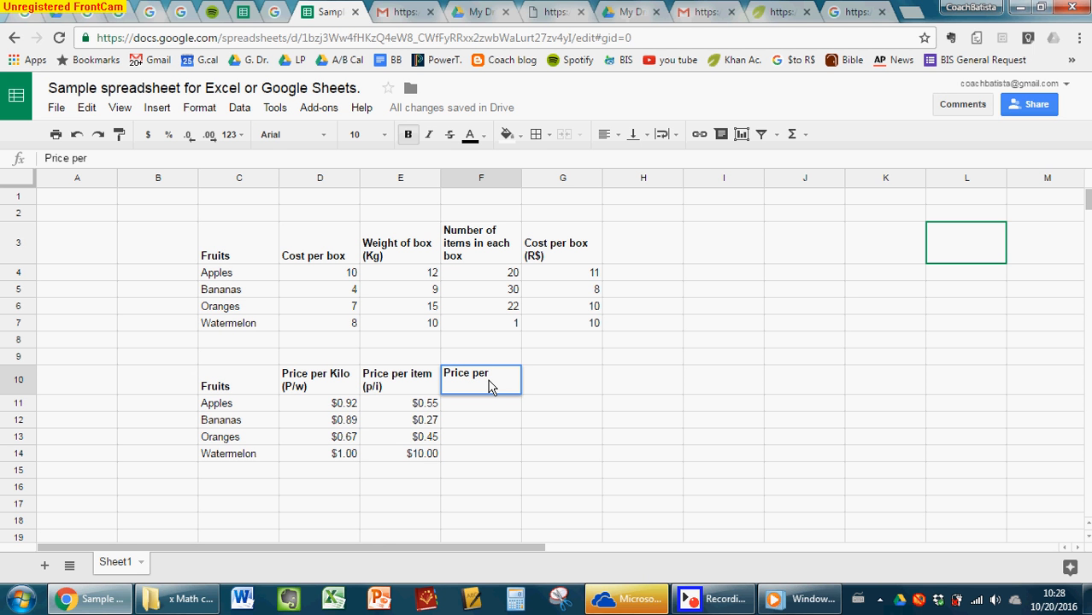
pyautogui.write('centage c')
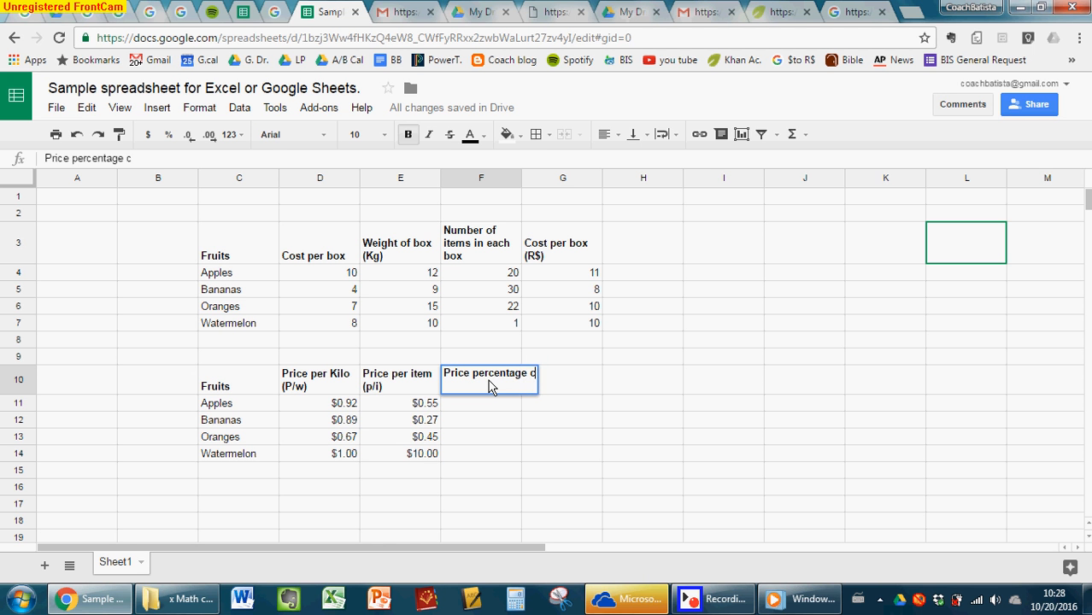
pyautogui.write('ompared to Banana')
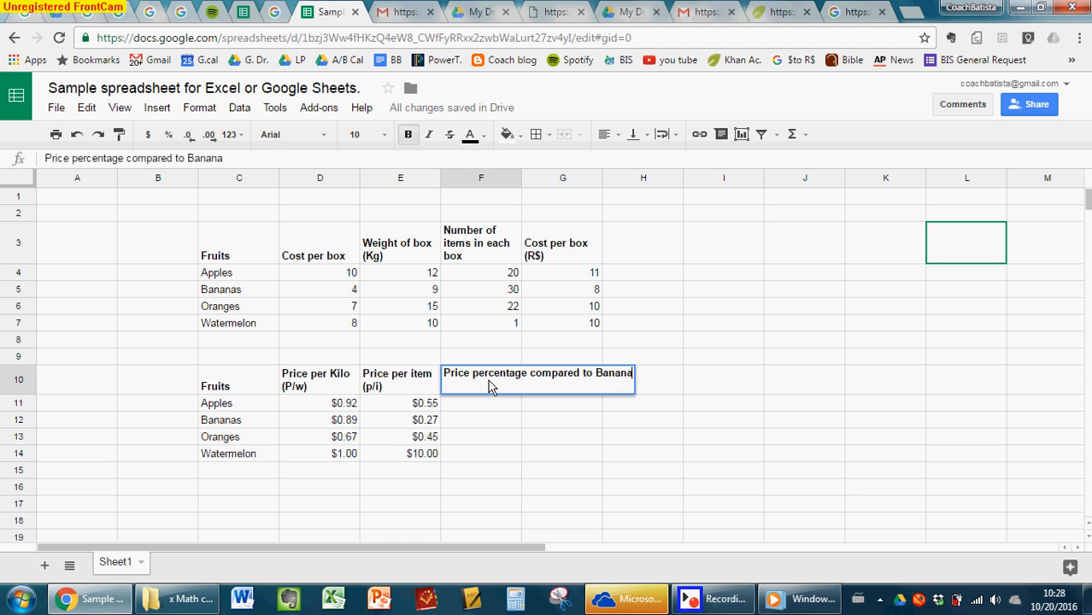
pyautogui.press('Return')
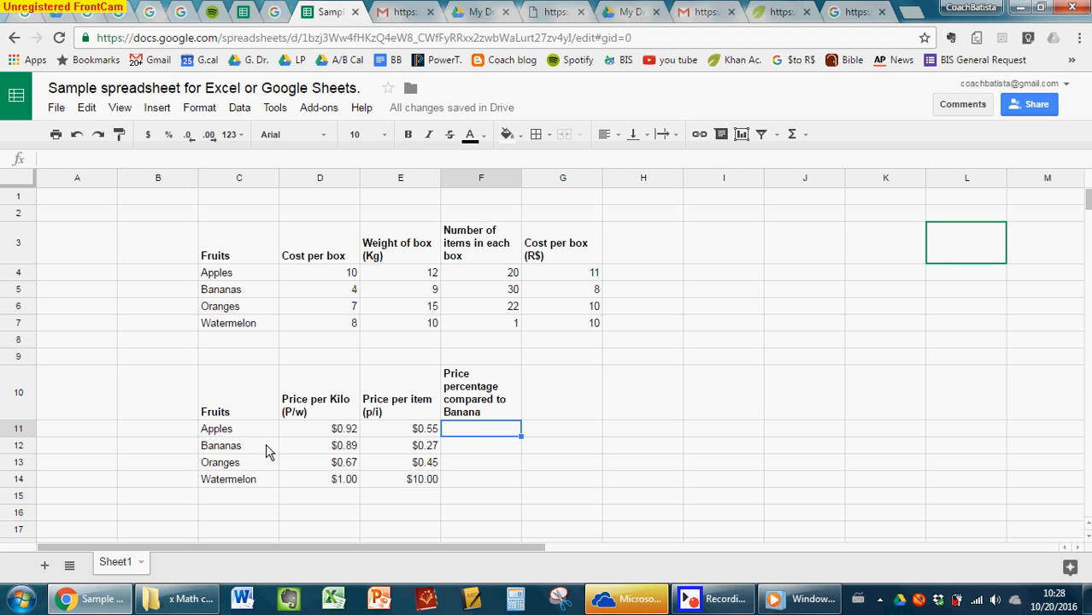
# - Enter the comparison formula as a text note, "note, (b-x)/b", in G10
pyautogui.click(565, 416)
pyautogui.write('note, (b')
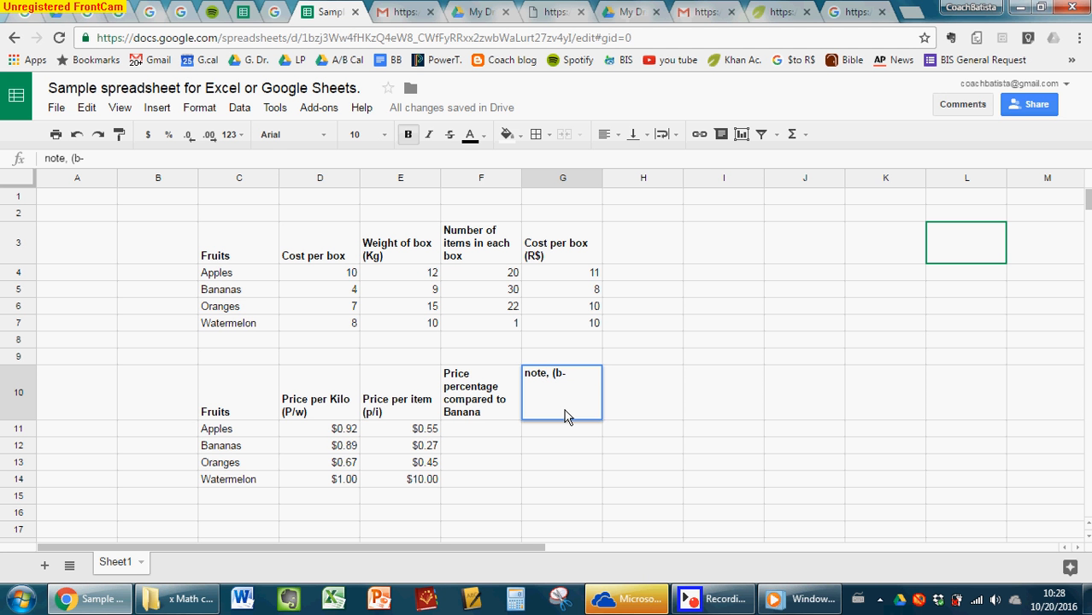
pyautogui.write('-x)/b')
pyautogui.press('Return')
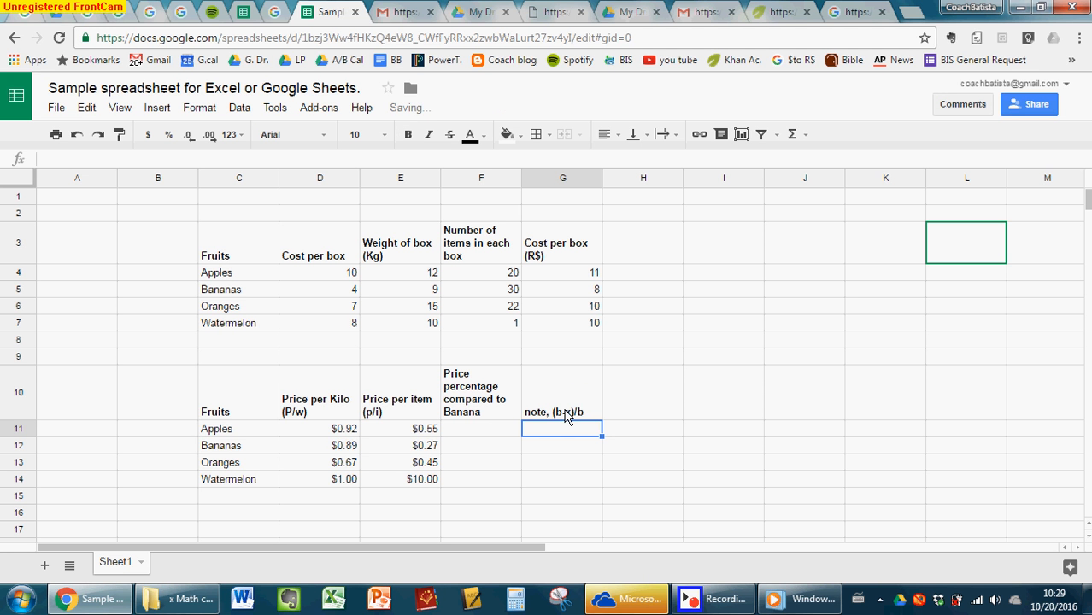
# - Calculate the apples' price percentage compared to bananas in F11 with the formula =(D12-D11)/D12
pyautogui.click(480, 433)
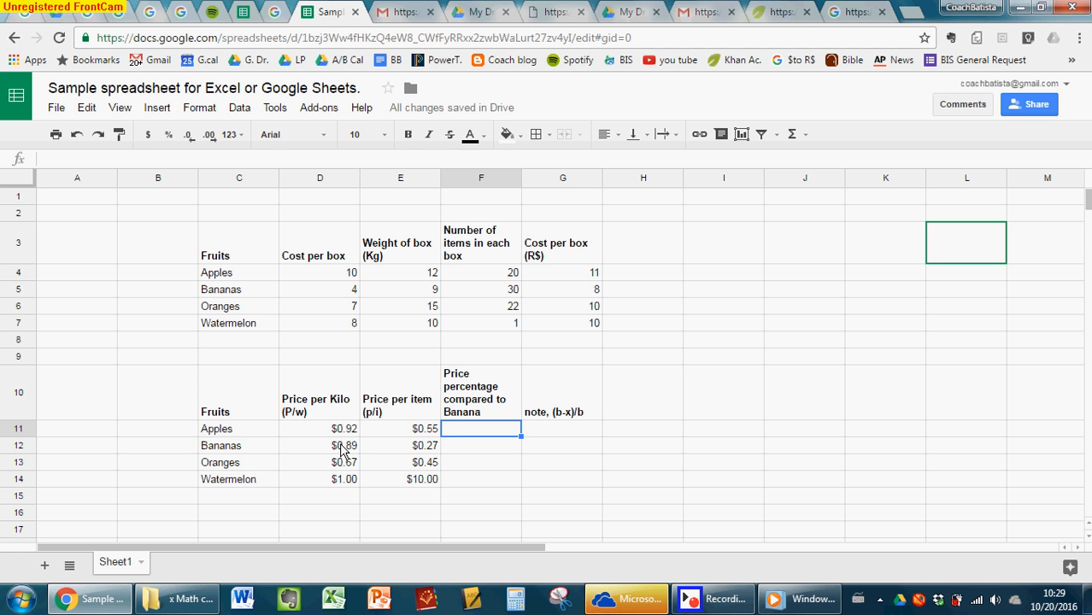
pyautogui.write('=')
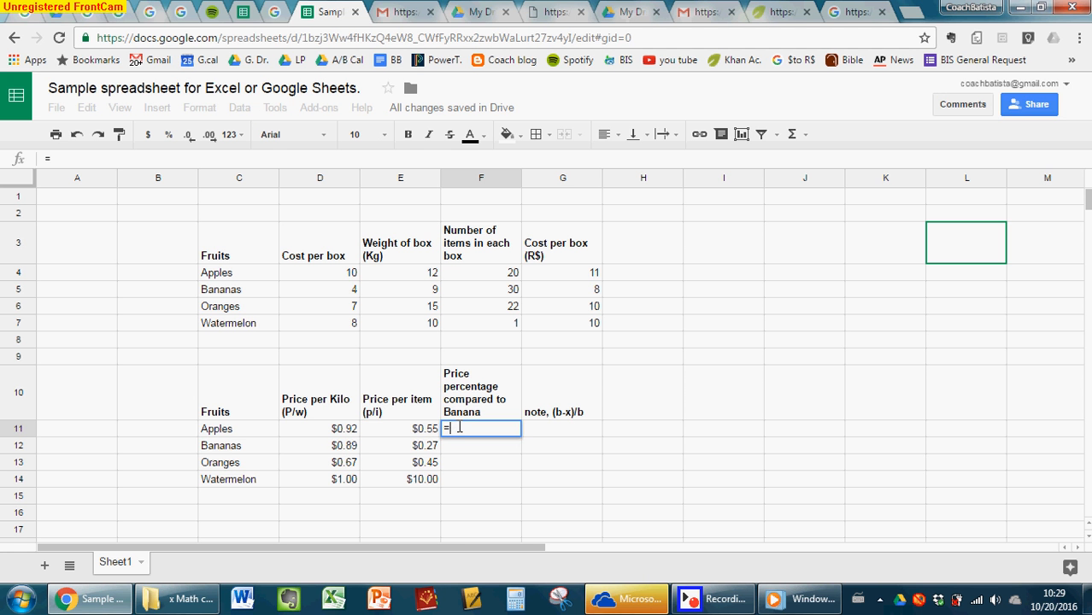
pyautogui.write('(')
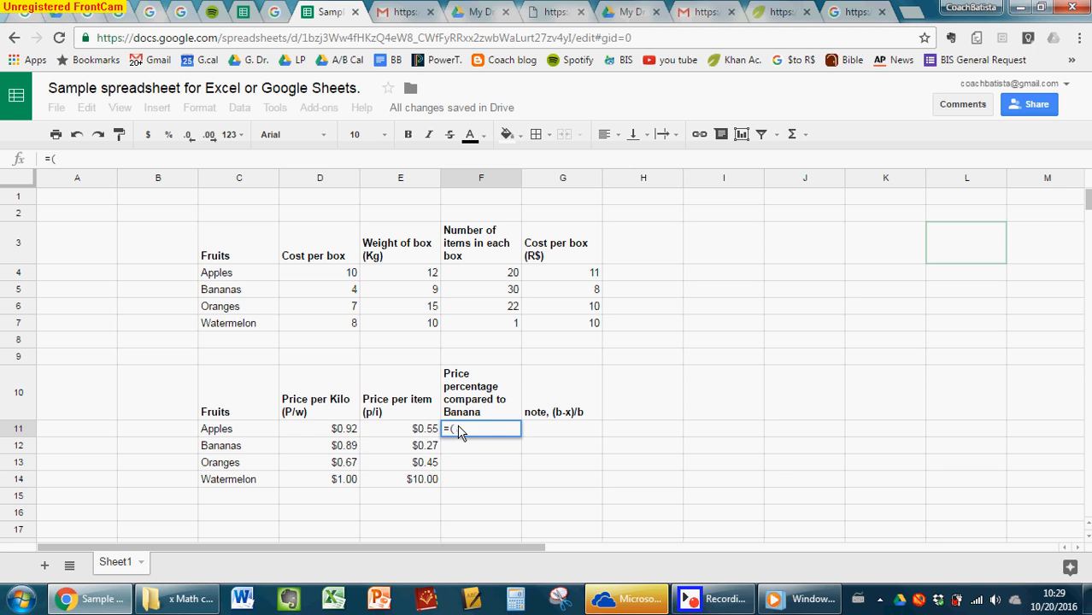
pyautogui.click(341, 451)
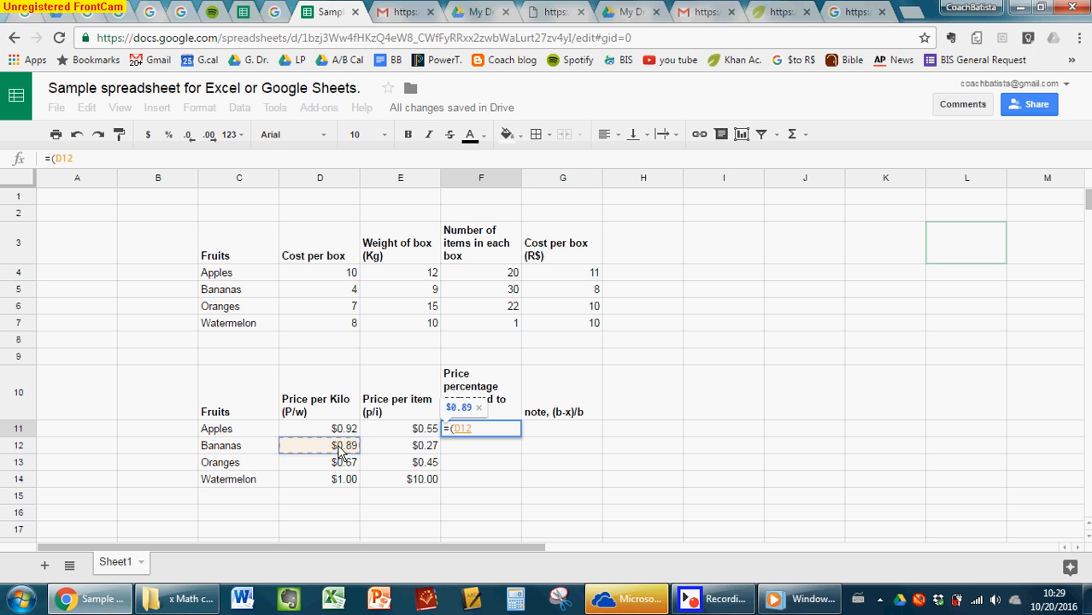
pyautogui.write('-')
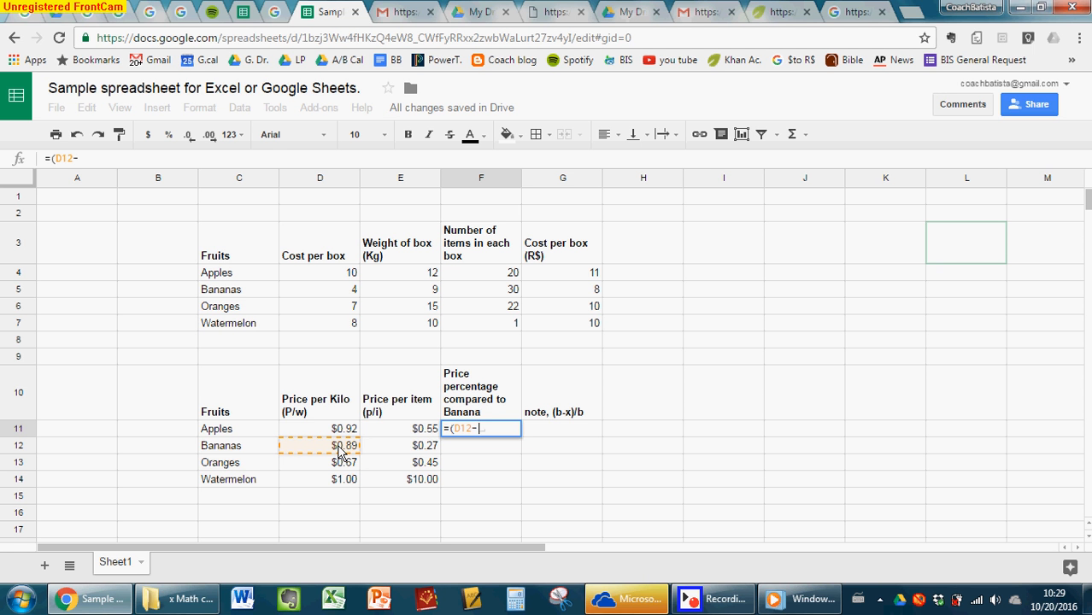
pyautogui.click(340, 431)
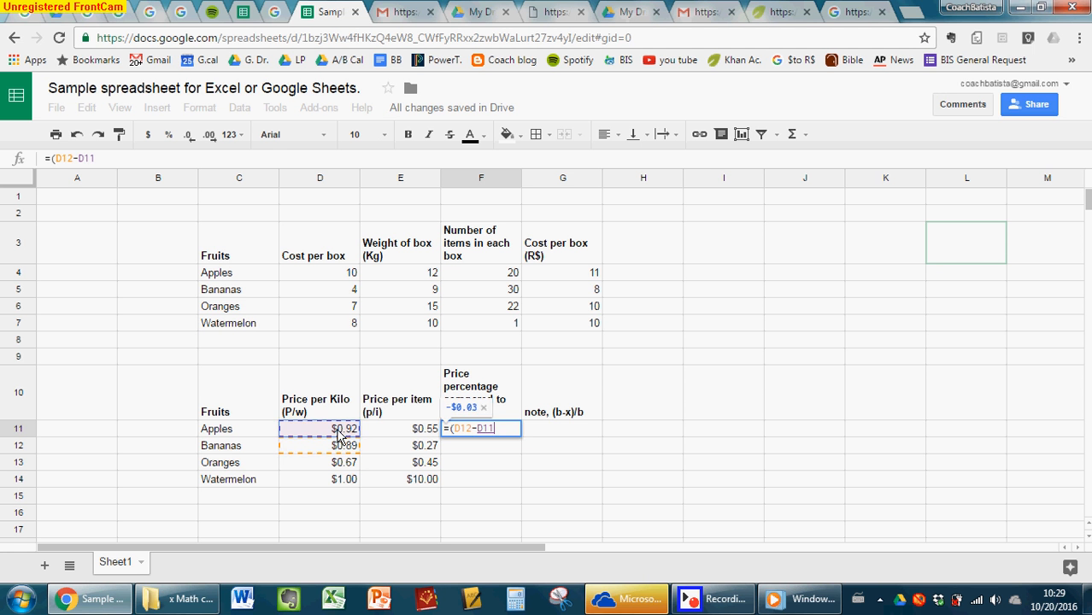
pyautogui.write(')/')
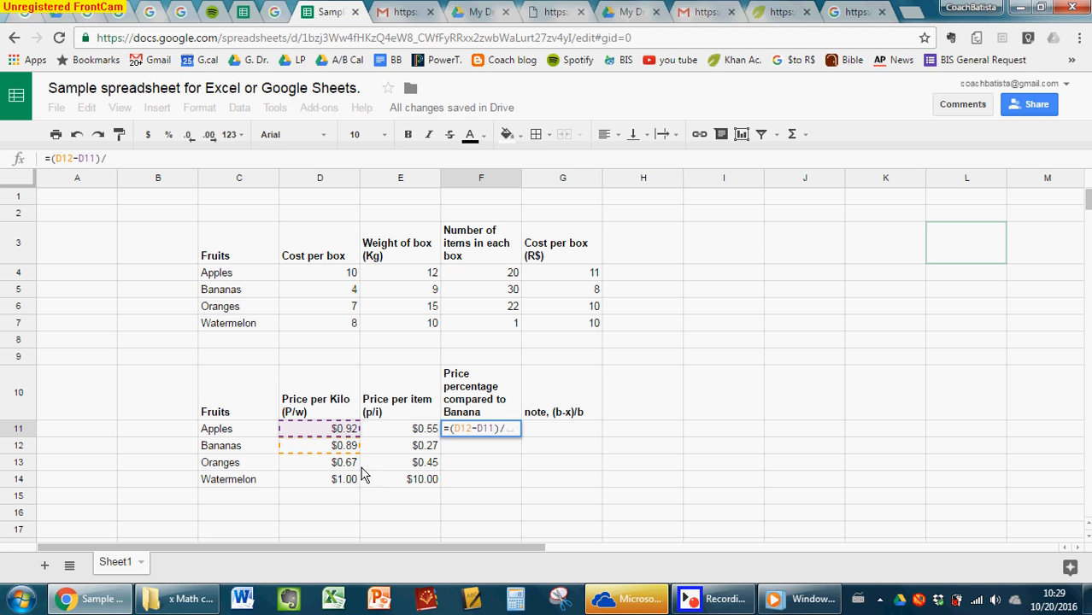
pyautogui.click(320, 452)
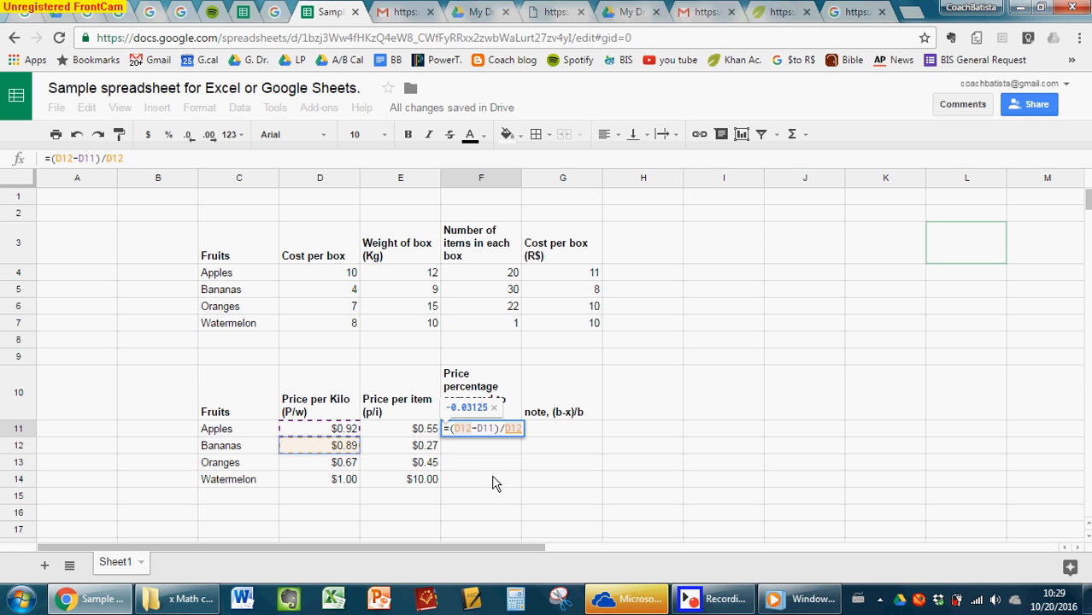
pyautogui.press('Return')
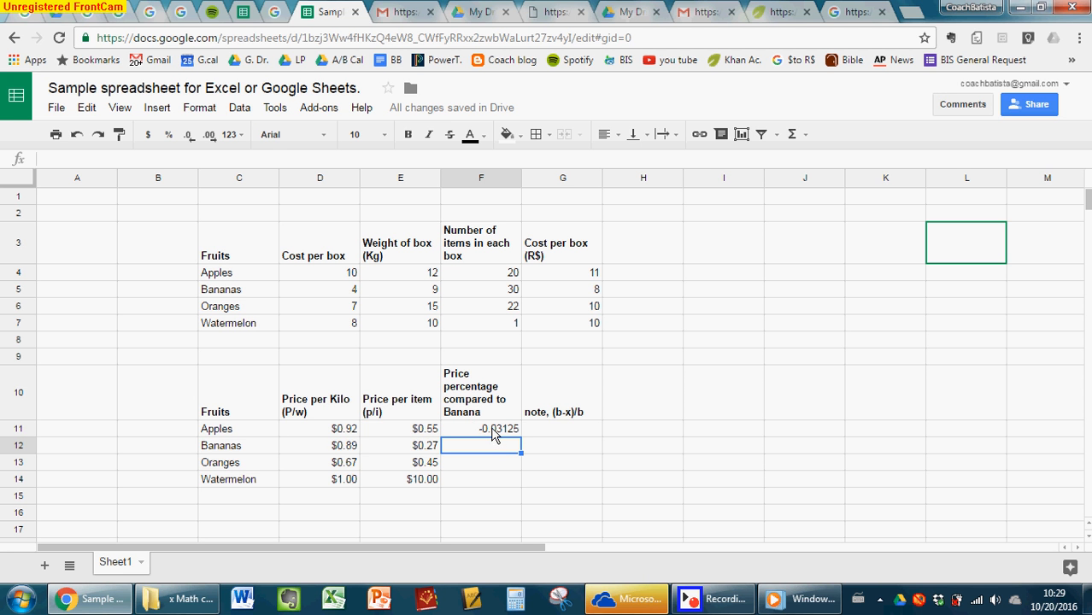
# - Format the apples' comparison in F11 as a percentage with no decimal places
pyautogui.click(501, 432)
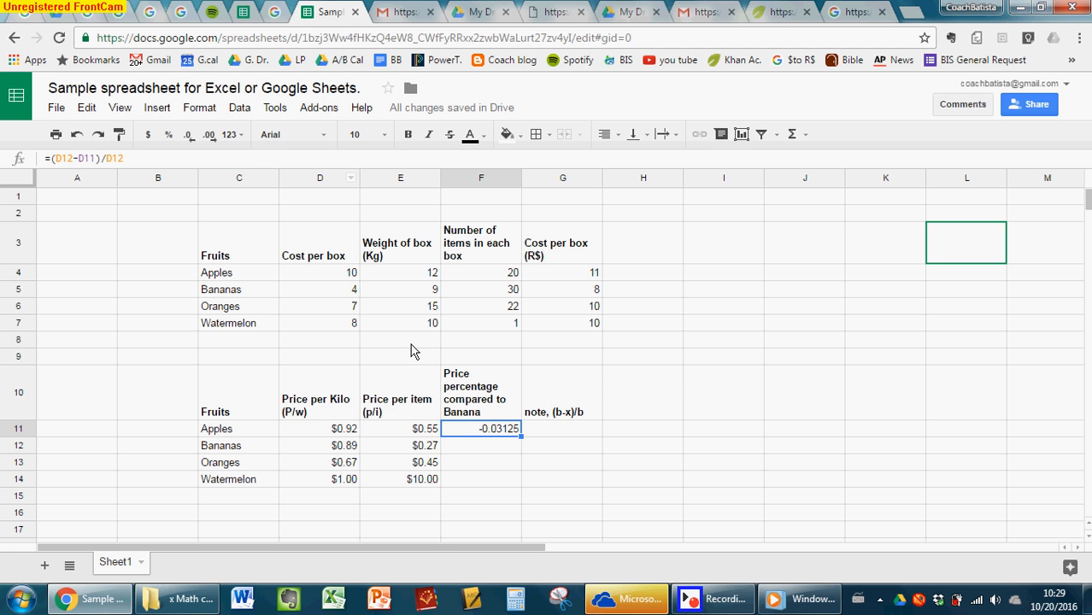
pyautogui.click(243, 136)
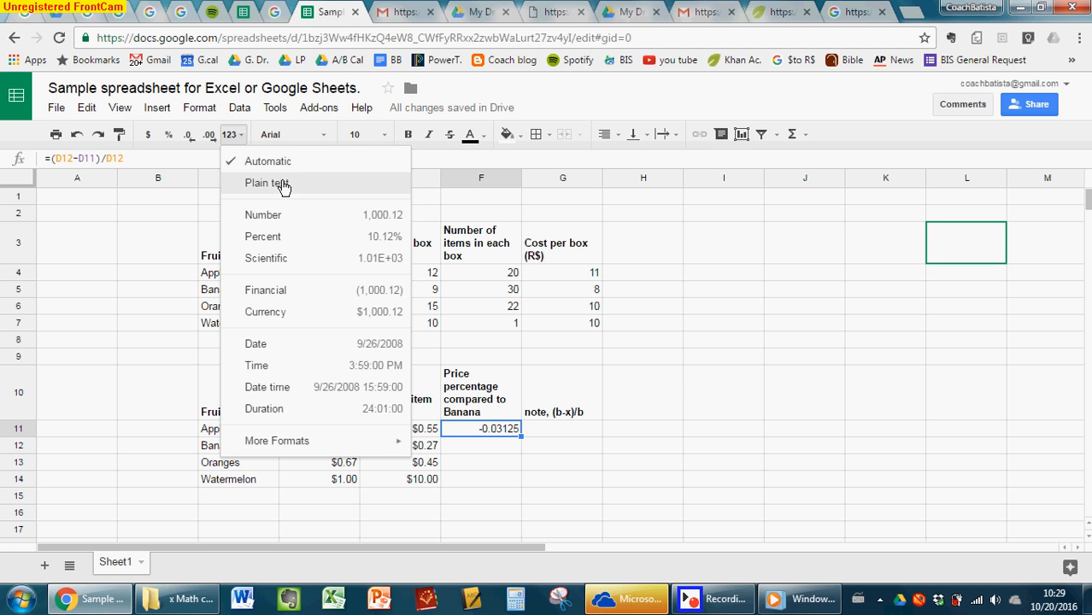
pyautogui.click(295, 236)
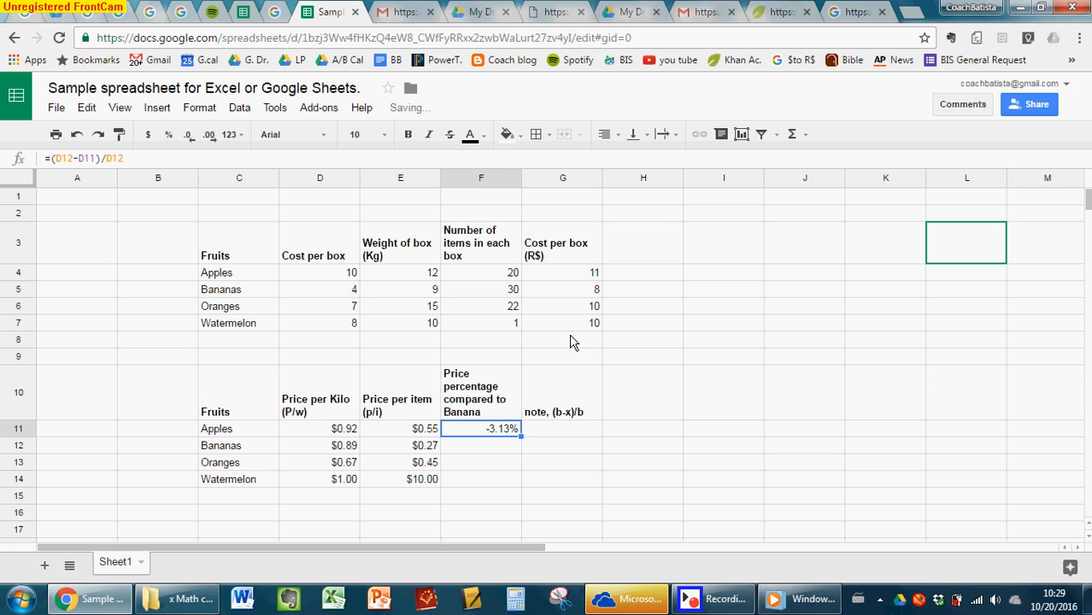
pyautogui.click(575, 457)
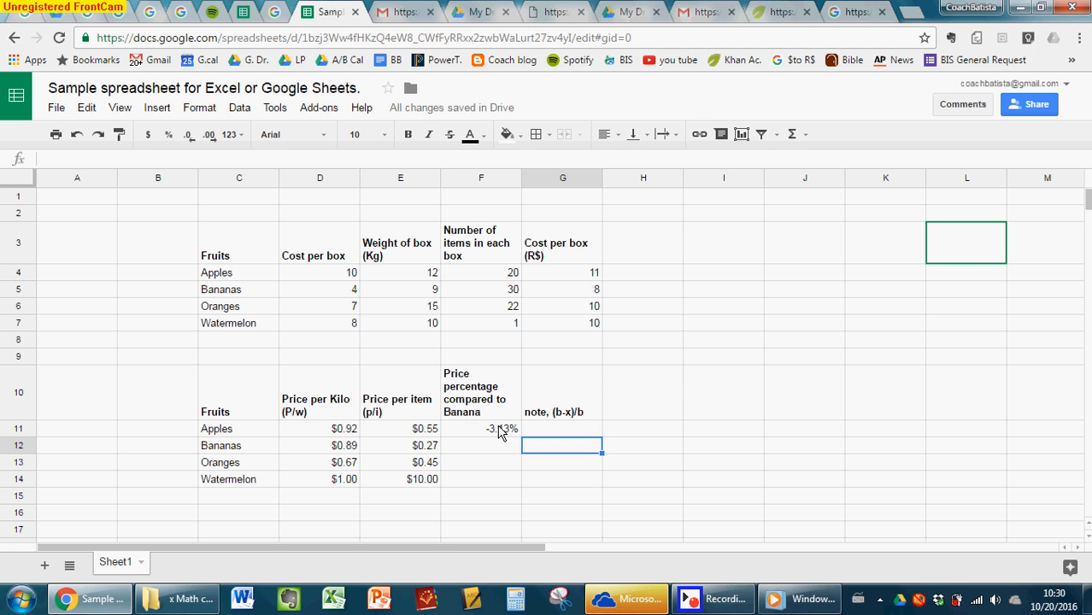
pyautogui.click(501, 434)
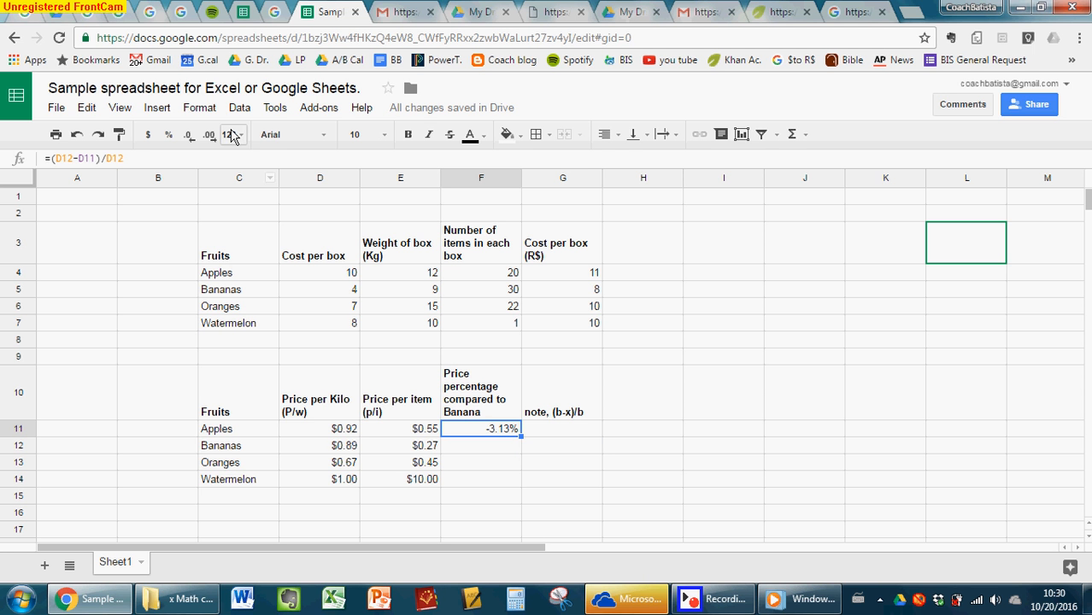
pyautogui.click(190, 137)
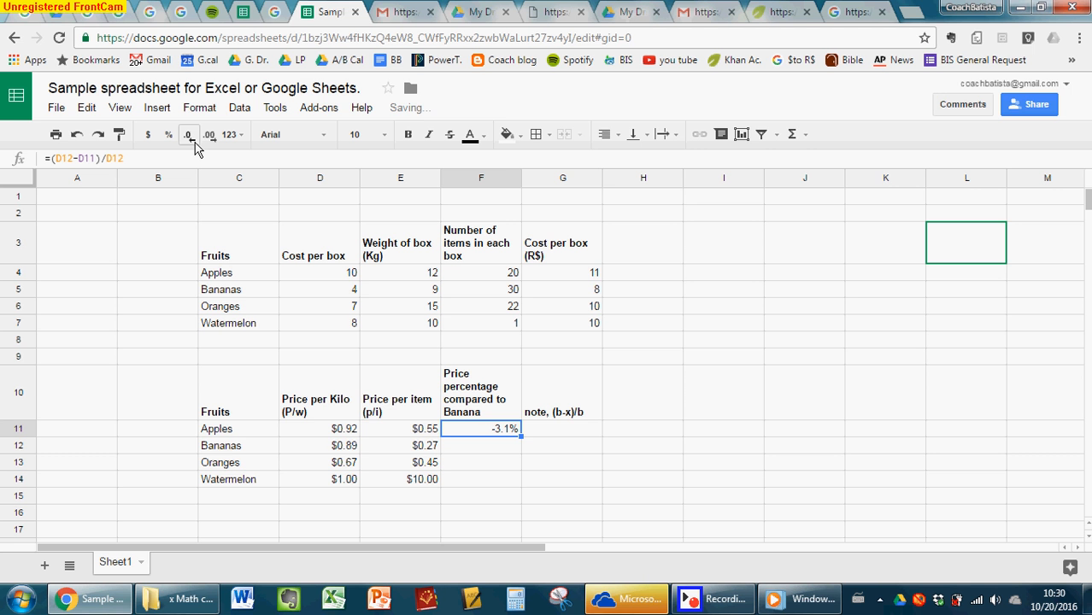
pyautogui.click(580, 436)
# - Calculate the oranges' price percentage compared to bananas in F13 with the formula =(D12-D13)/D12
pyautogui.click(496, 451)
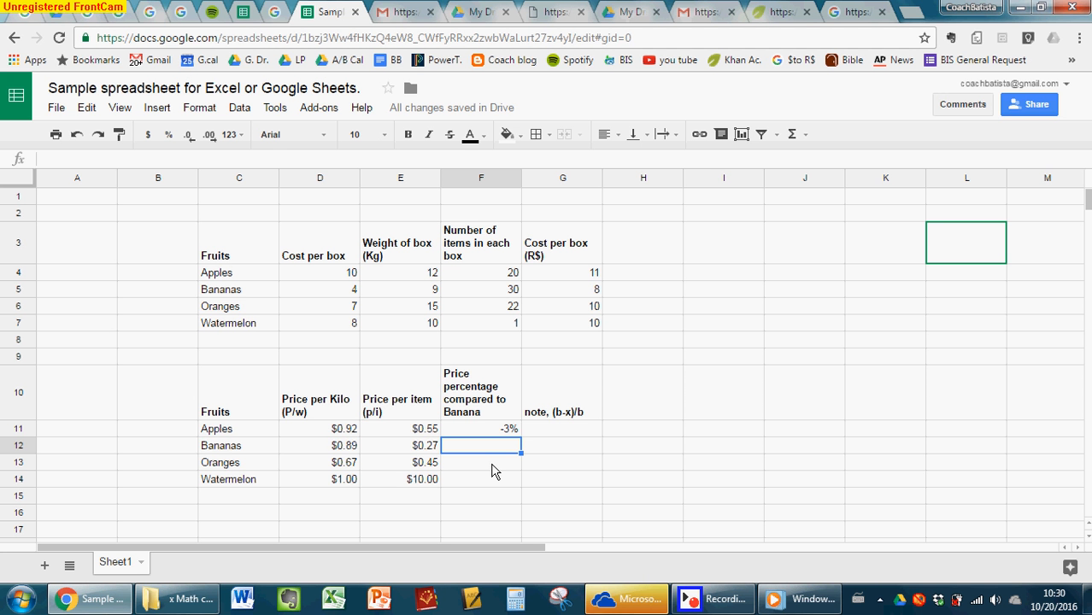
pyautogui.click(494, 467)
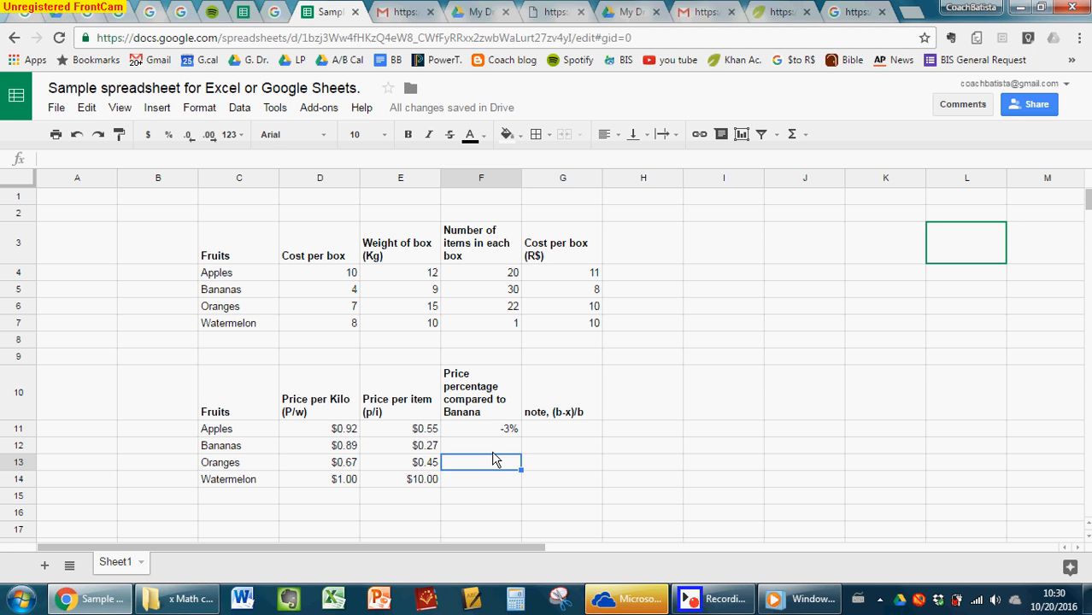
pyautogui.write('=(')
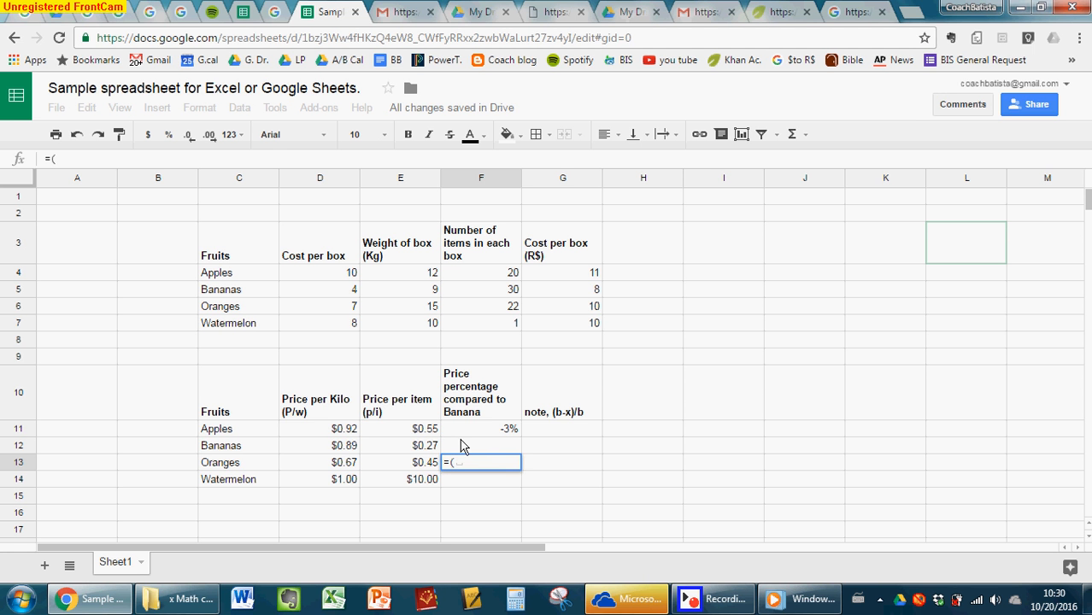
pyautogui.click(312, 447)
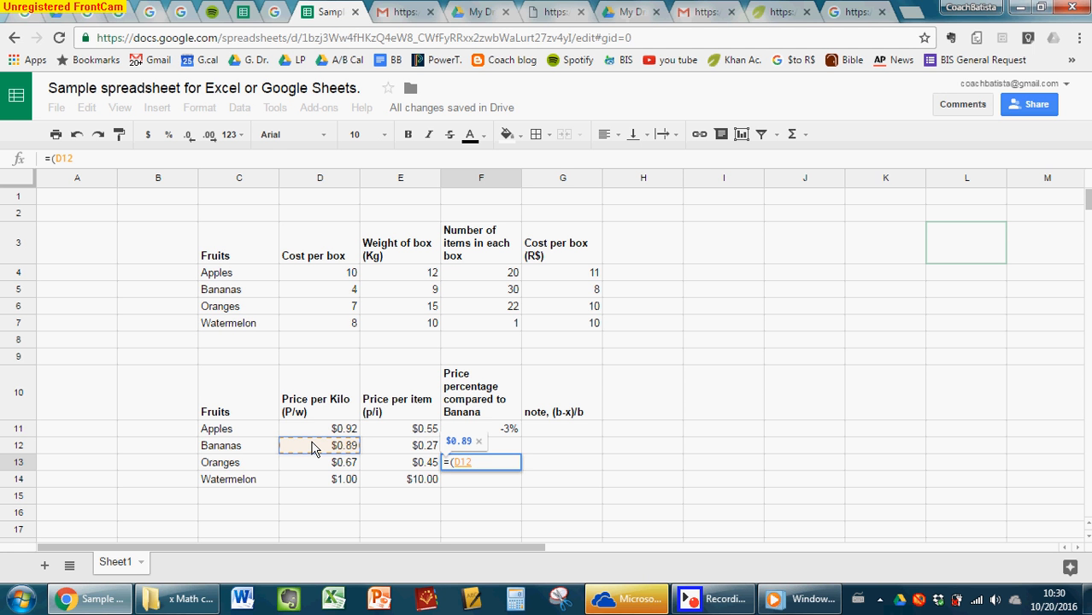
pyautogui.write('-')
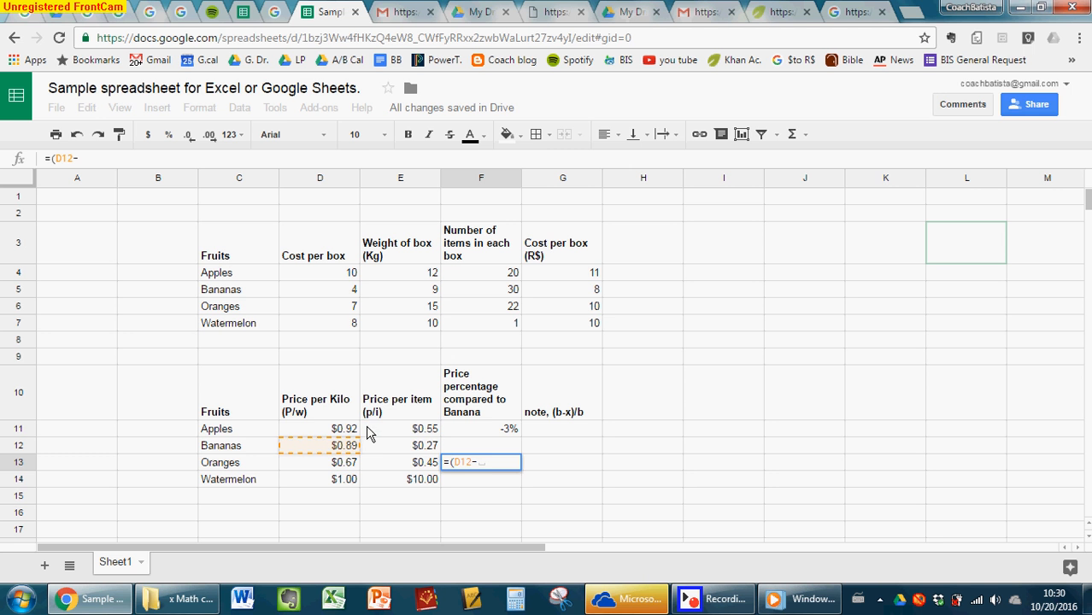
pyautogui.click(331, 469)
pyautogui.write(')')
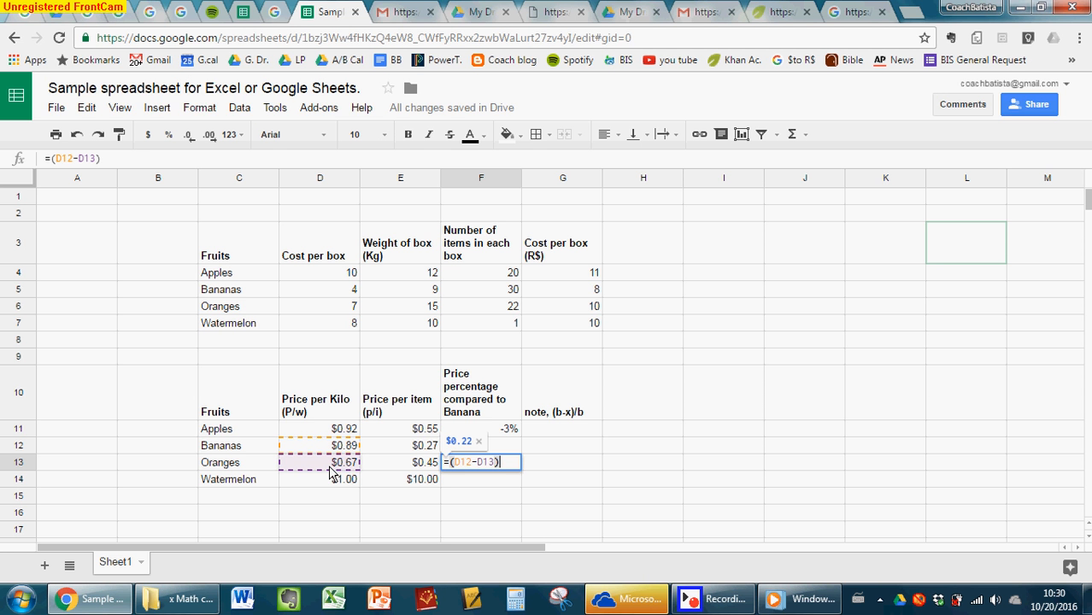
pyautogui.write('/')
pyautogui.click(334, 451)
pyautogui.press('Return')
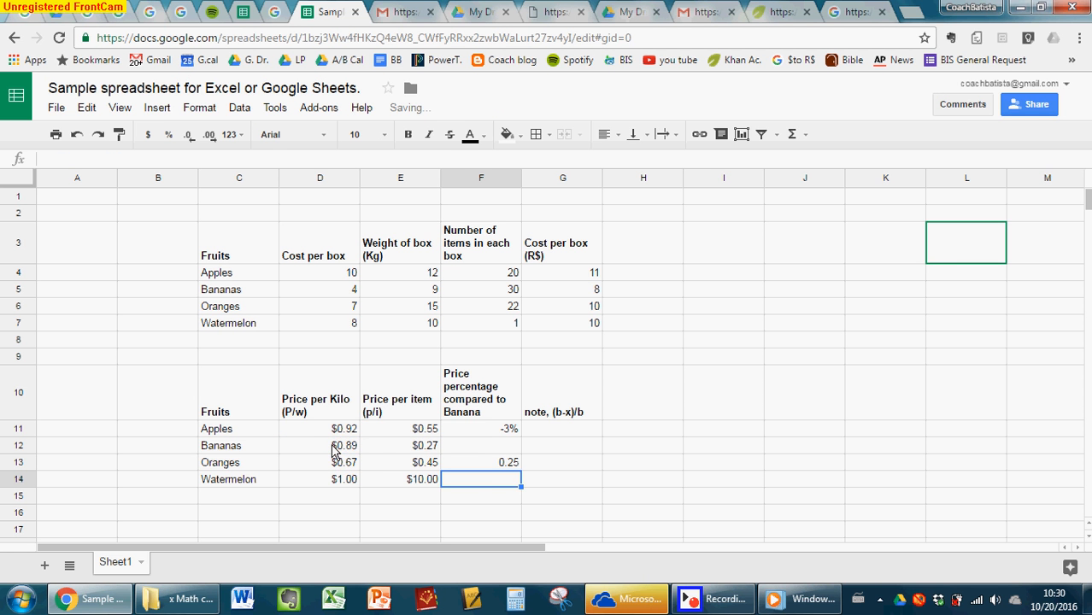
# - Format the oranges' comparison in F13 as a percentage with no decimal places
pyautogui.click(491, 467)
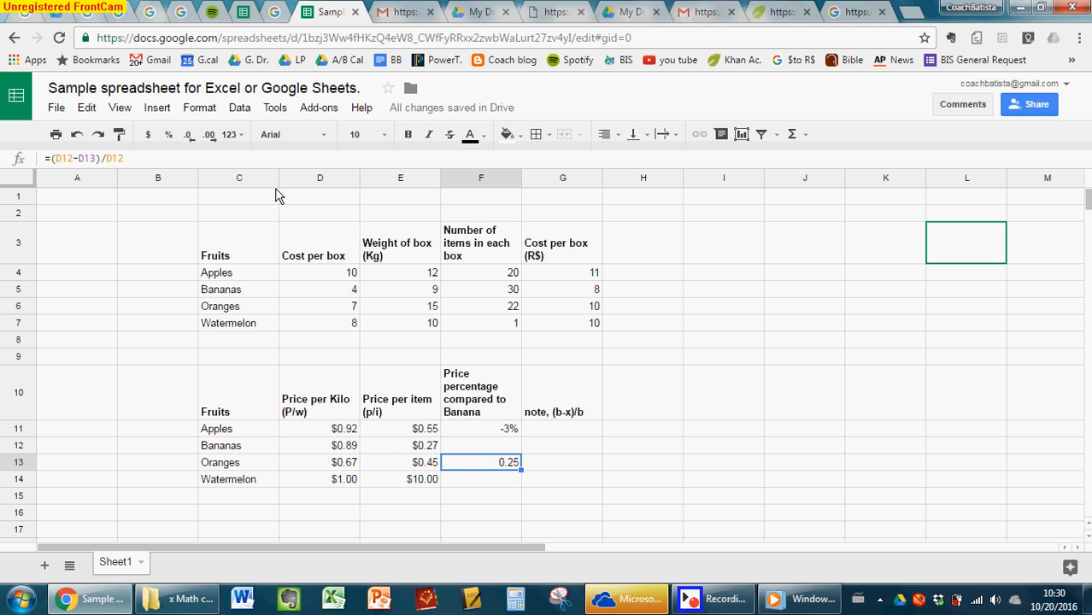
pyautogui.click(244, 140)
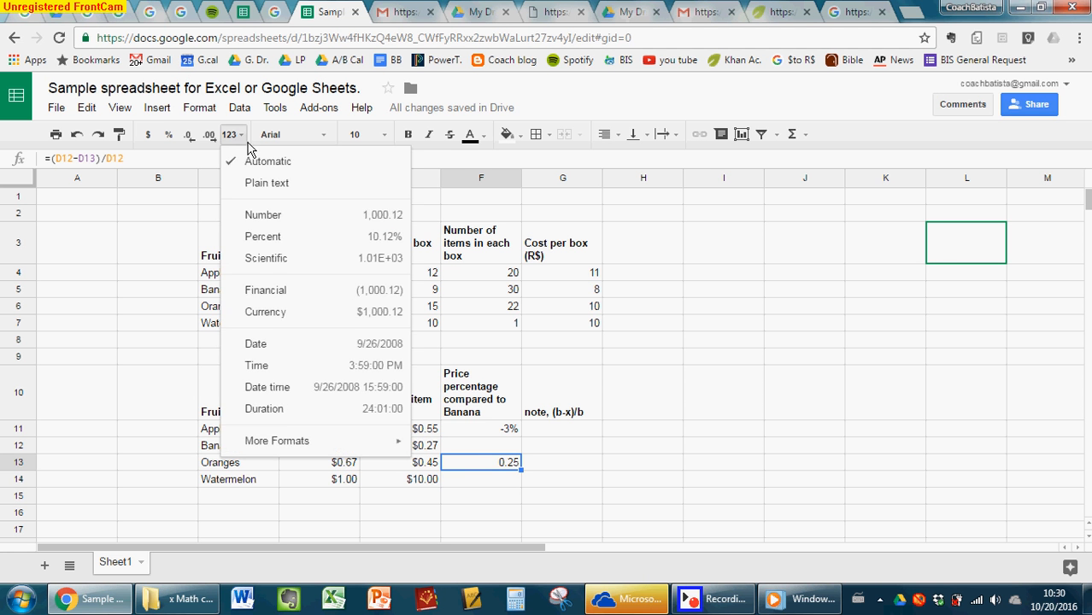
pyautogui.click(278, 244)
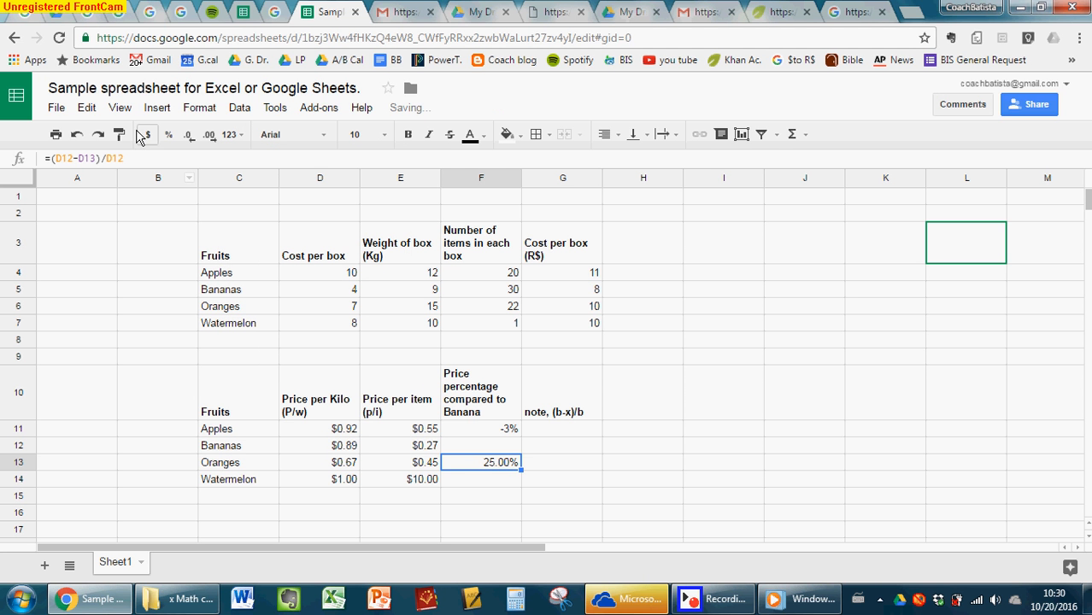
pyautogui.click(189, 139)
pyautogui.click(189, 139)
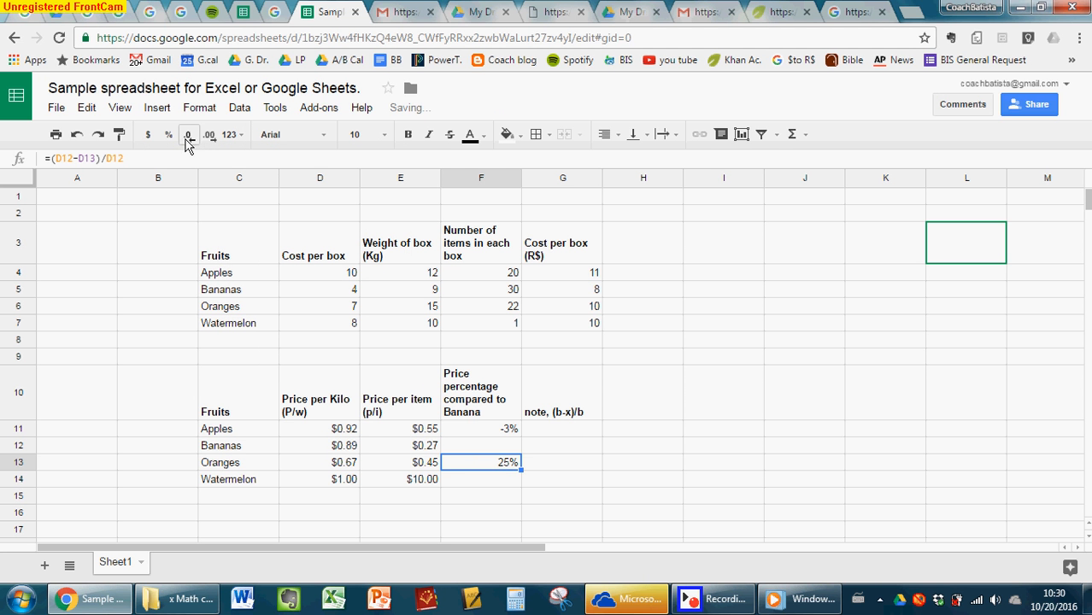
# - Enter the note ">> bannan is 25% cheaper than orange" in G13 beside the oranges' comparison
pyautogui.click(588, 468)
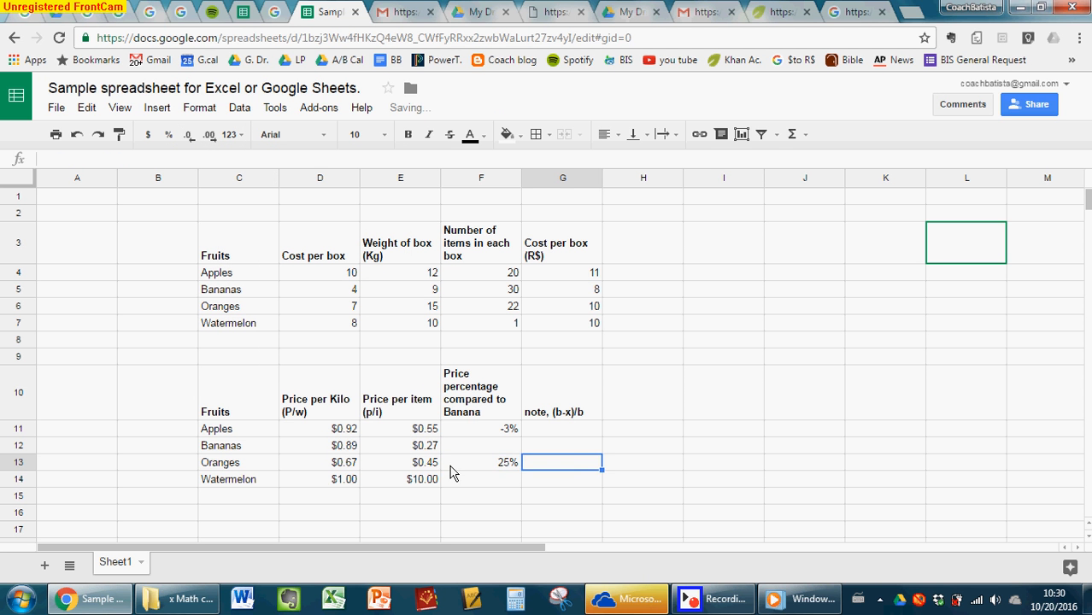
pyautogui.click(343, 466)
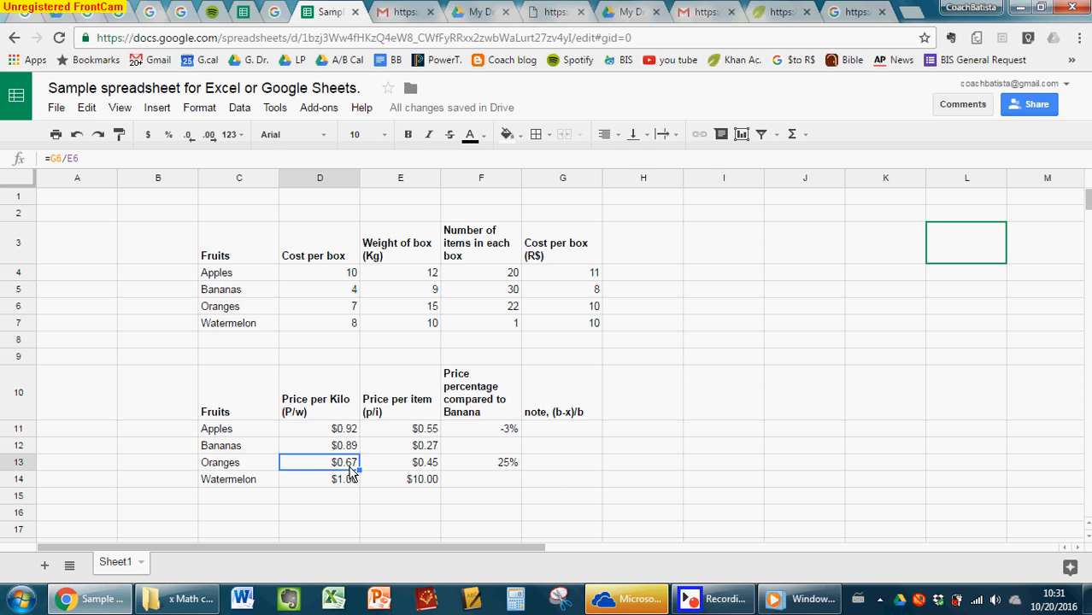
pyautogui.click(482, 466)
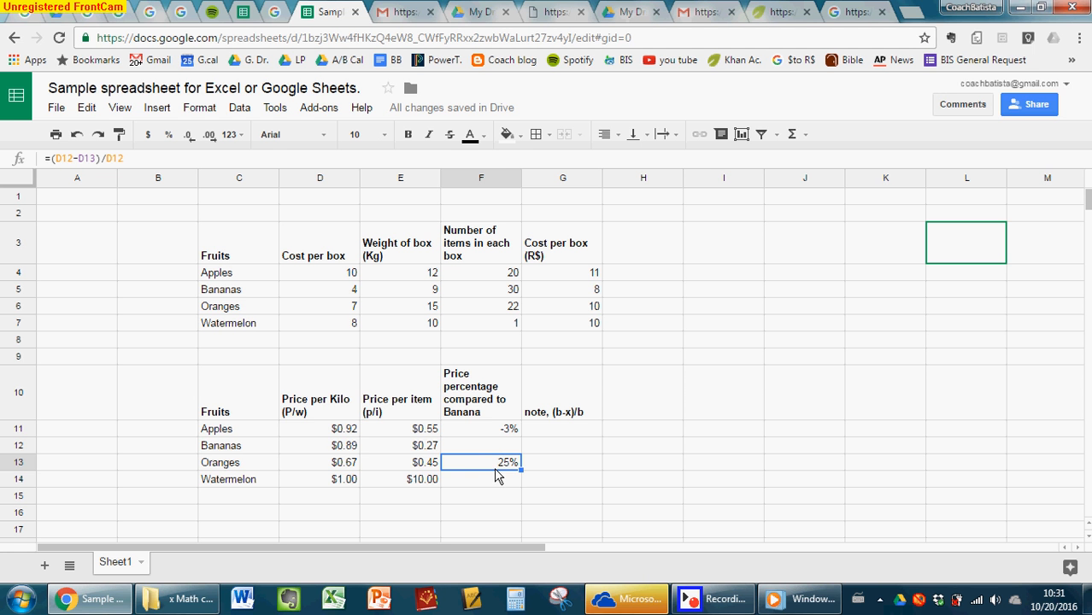
pyautogui.moveTo(537, 452); pyautogui.dragTo(516, 440)
pyautogui.click(551, 469)
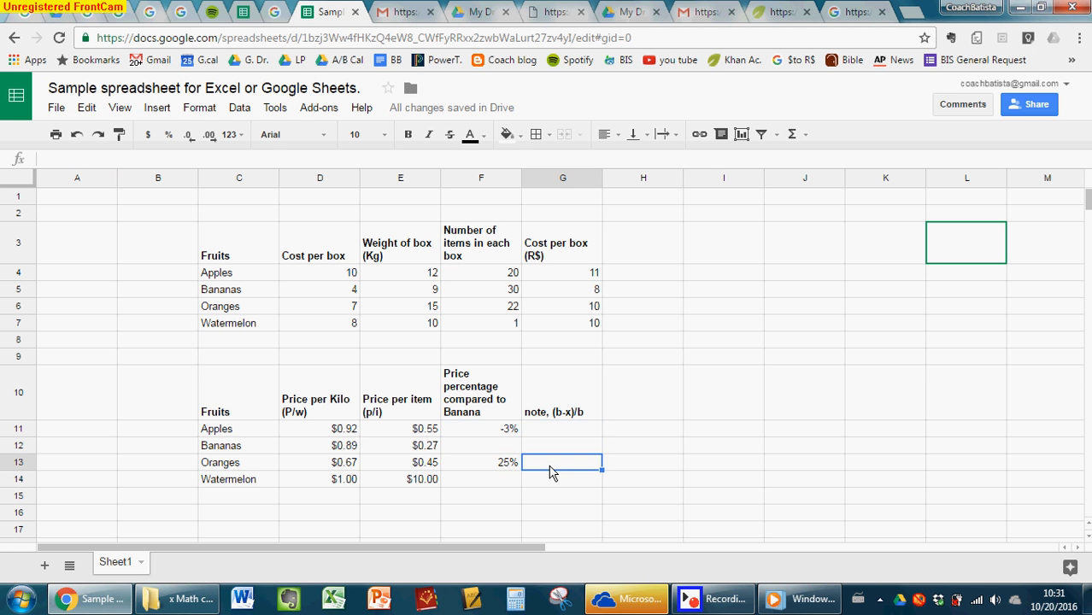
pyautogui.write('>> bannan is 25% ch')
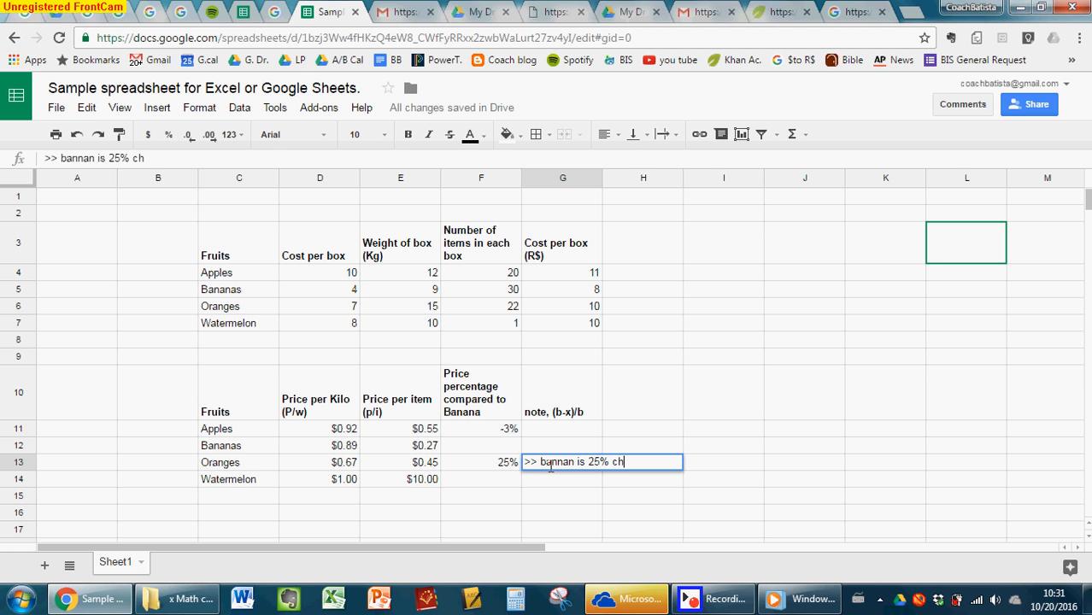
pyautogui.write('eaper tah')
pyautogui.write('n')
pyautogui.press('BackSpace')
pyautogui.press('BackSpace')
pyautogui.press('BackSpace')
pyautogui.press('BackSpace')
pyautogui.write('han orange')
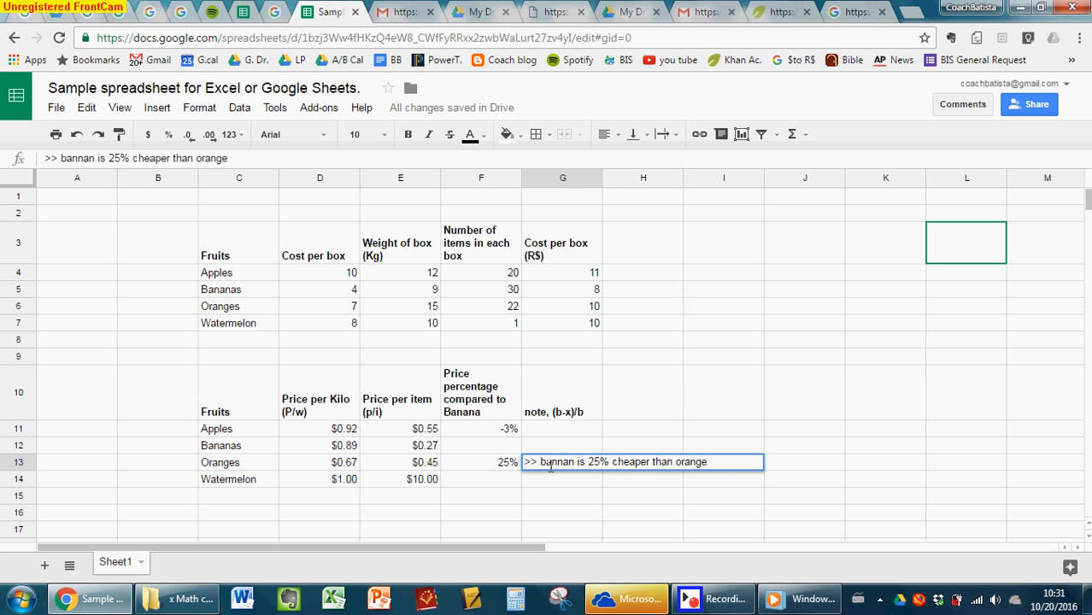
pyautogui.press('Return')
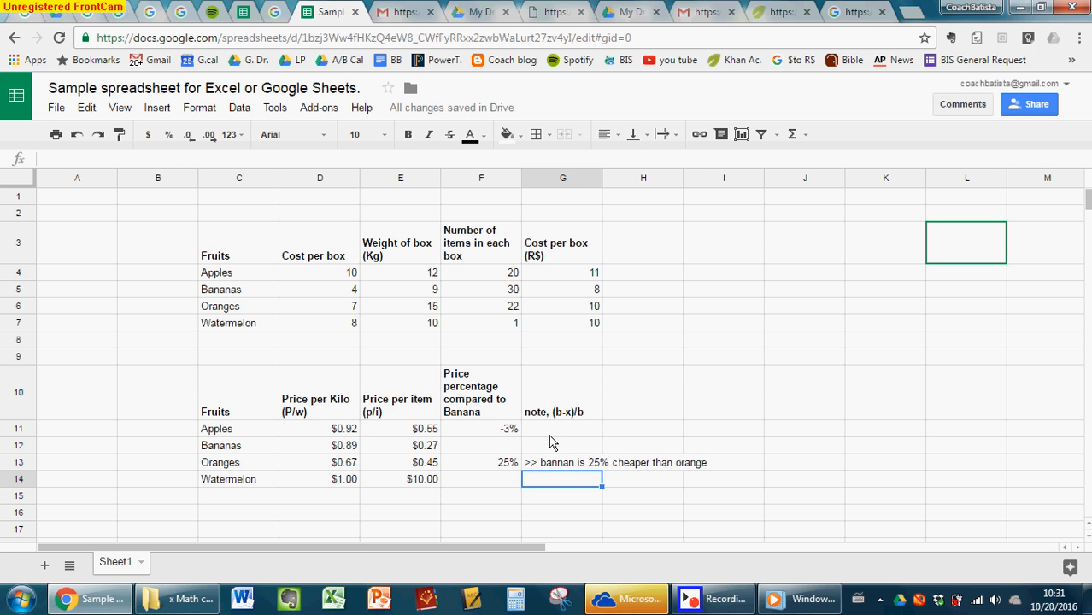
# - Enter the note ">> Banana is 3% more expansive than apples" in G11 beside the apples' comparison
pyautogui.click(551, 432)
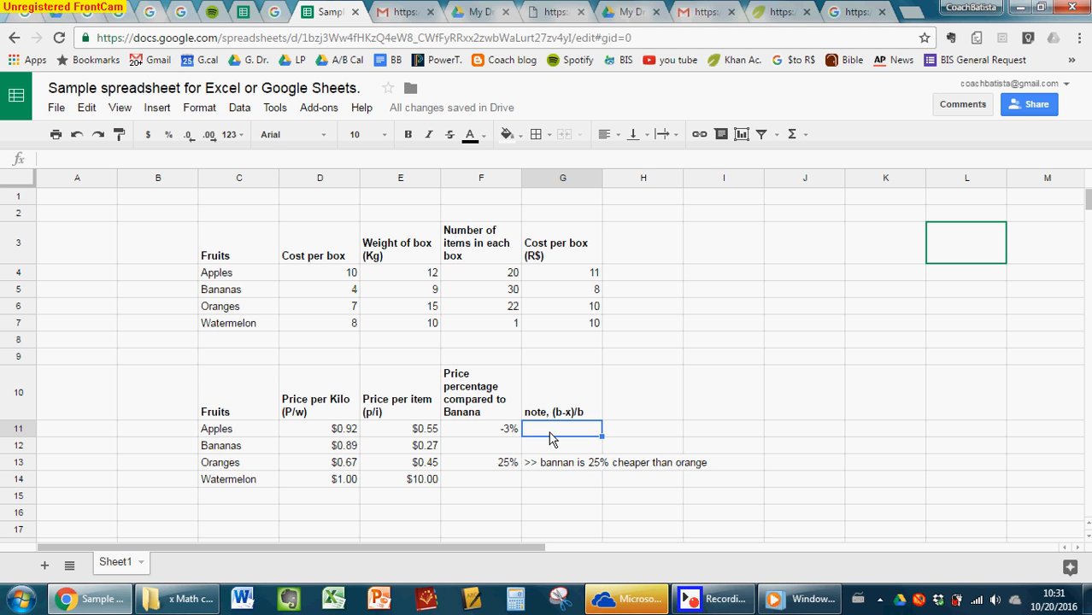
pyautogui.write('>>')
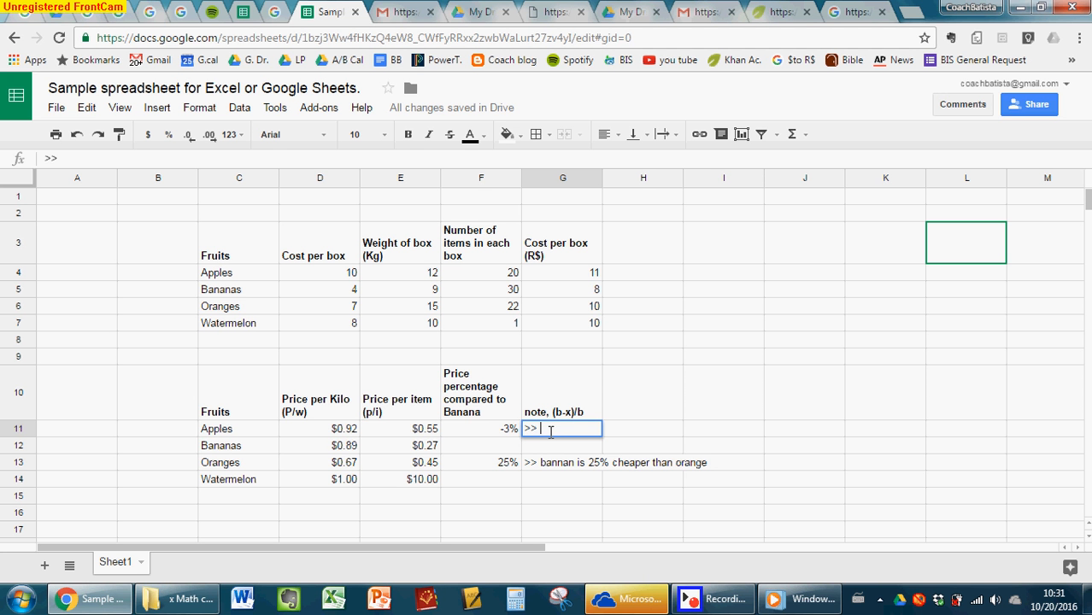
pyautogui.write(' Banana is 3% more ex')
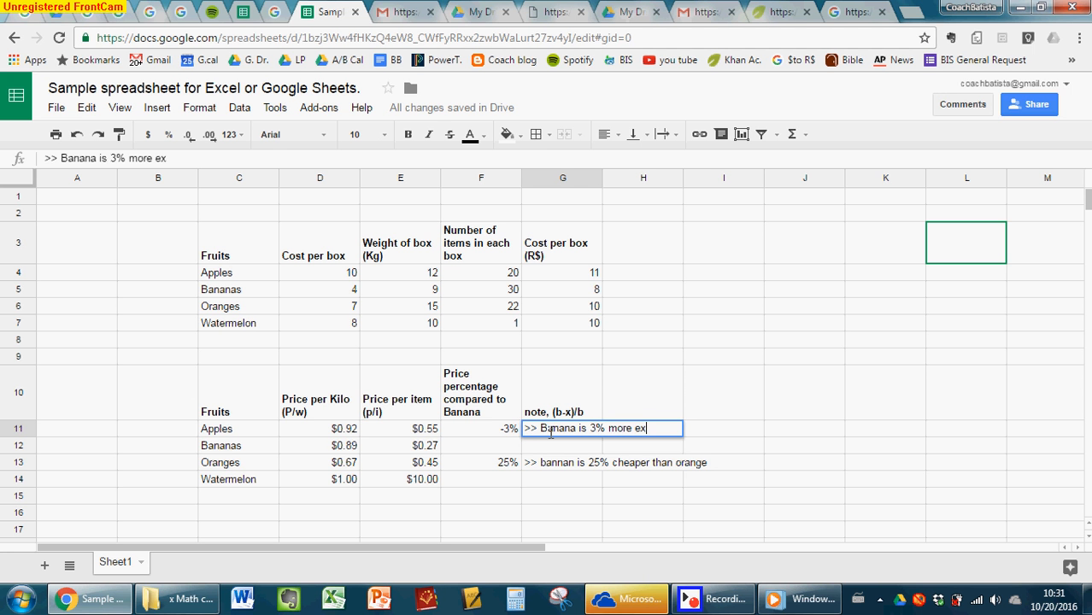
pyautogui.write('pansive ')
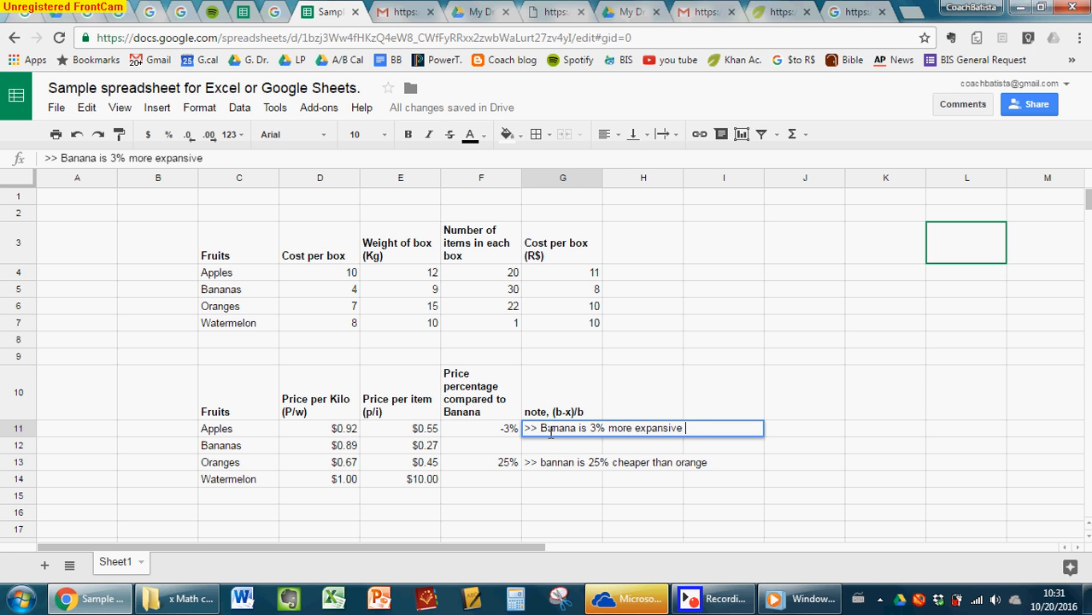
pyautogui.write('than apples')
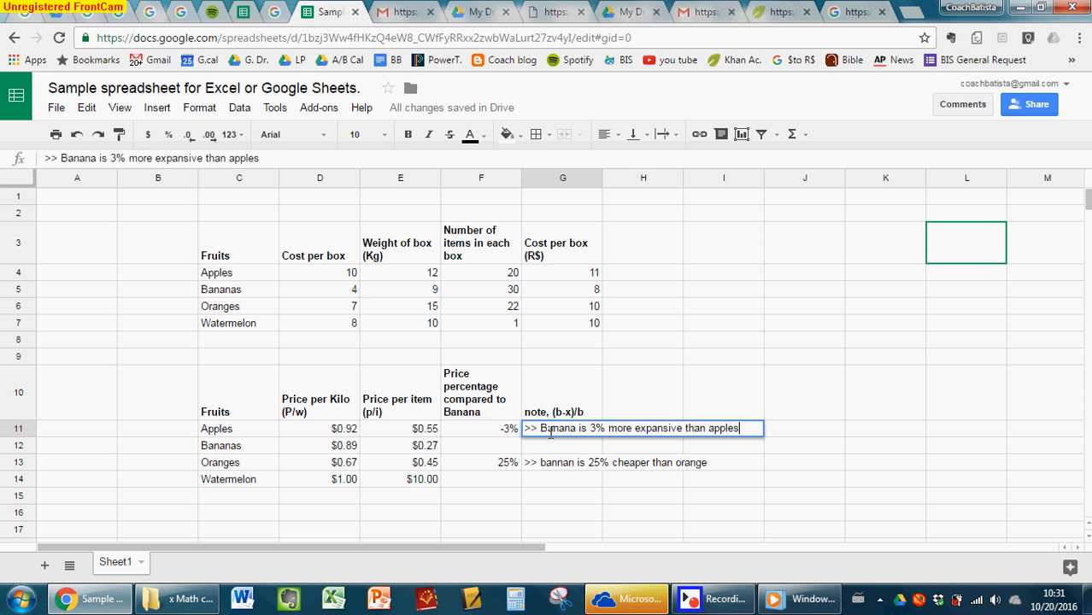
pyautogui.press('Return')
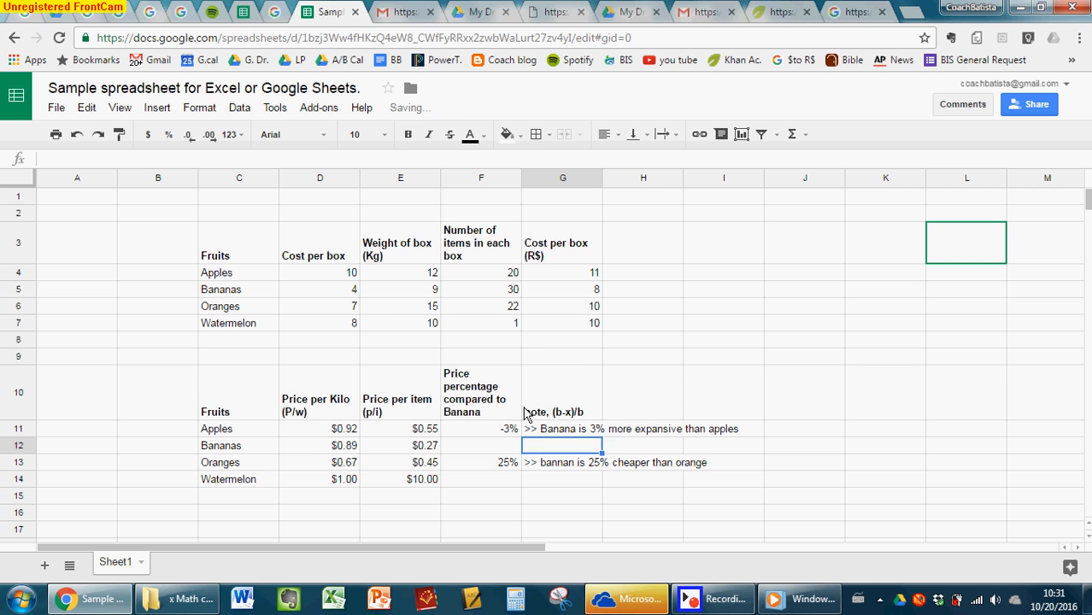
# - Examine the apples' comparison formula in F11 and the cells it references against the formula note in G10
pyautogui.scroll(-1, 536, 433)
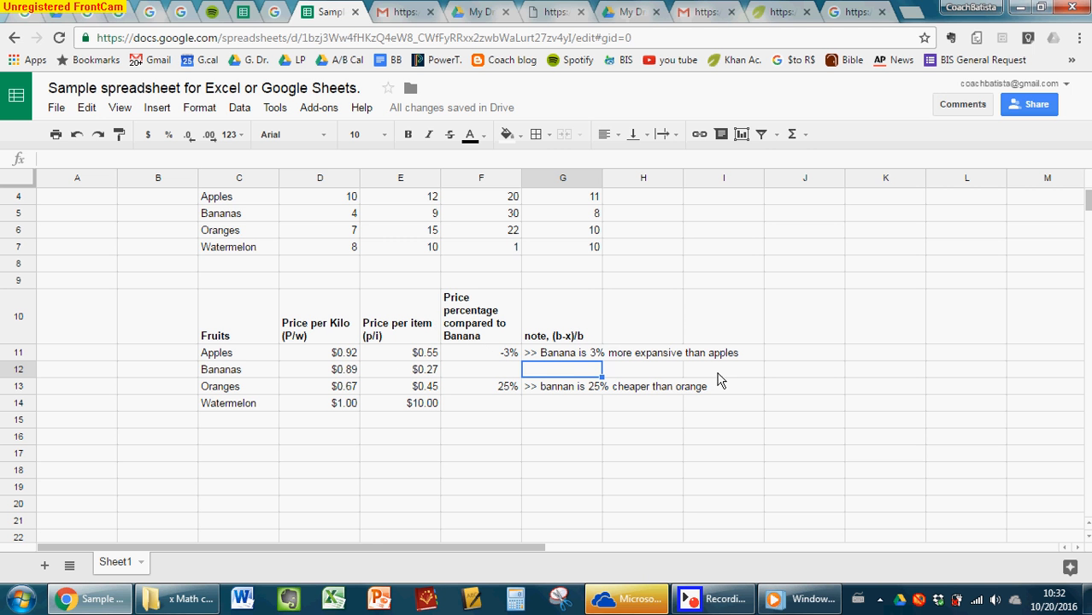
pyautogui.click(476, 357)
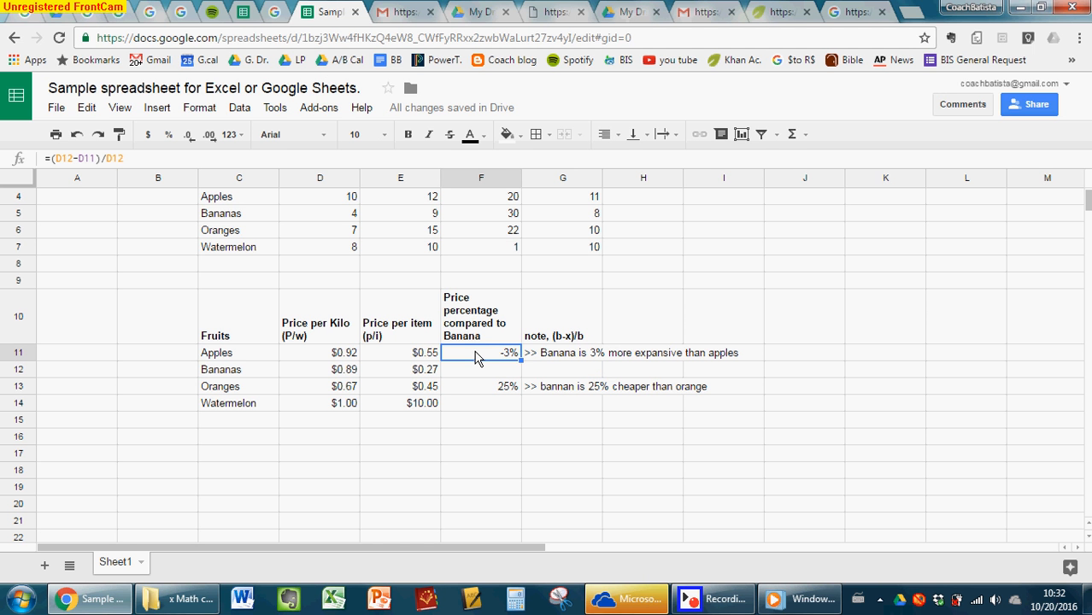
pyautogui.click(561, 340)
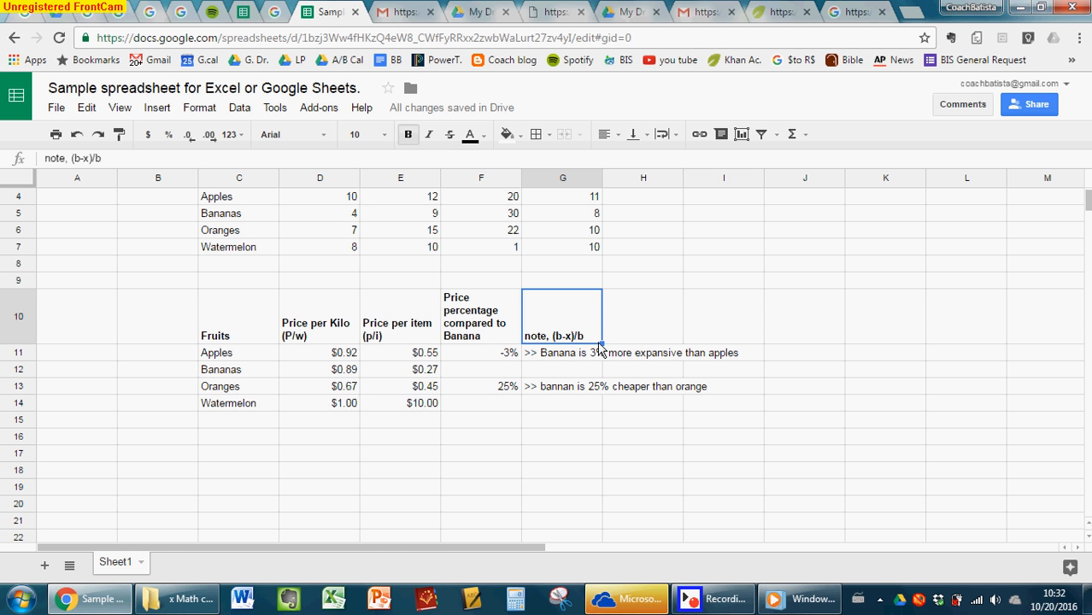
pyautogui.click(502, 358)
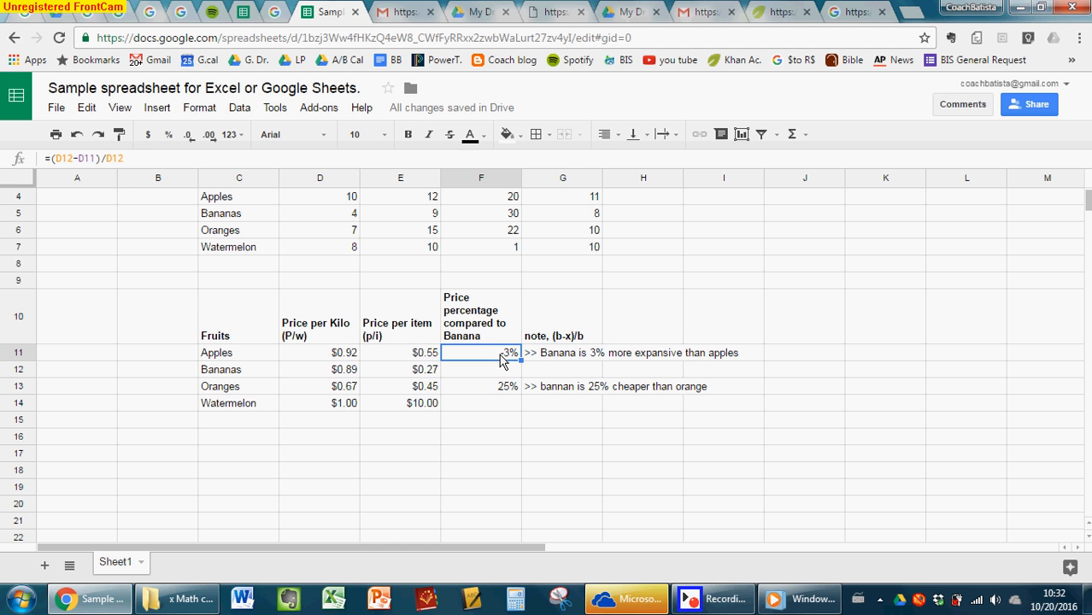
pyautogui.doubleClick(502, 358)
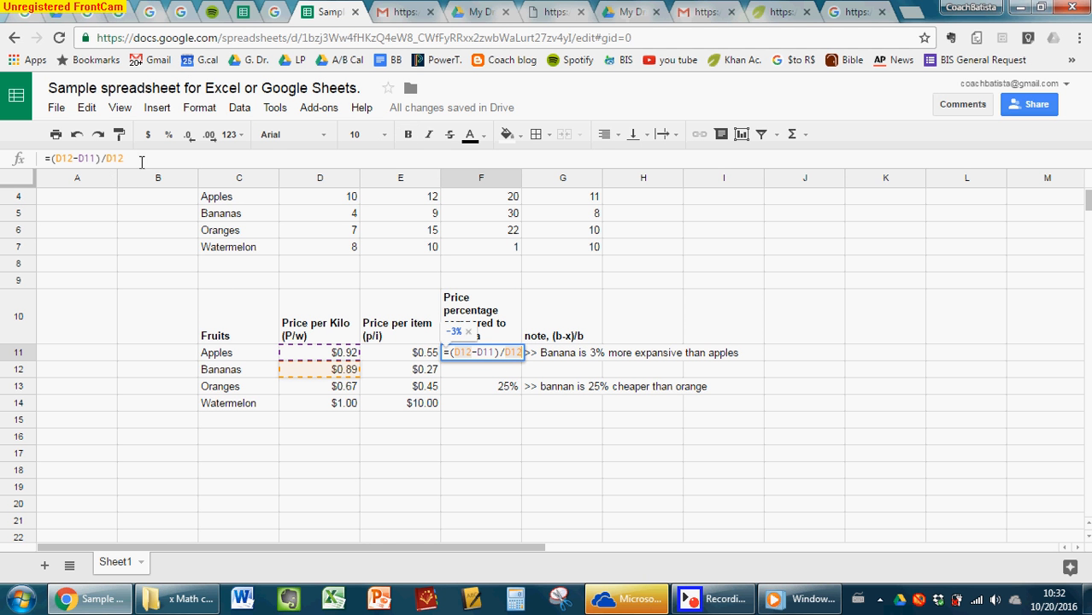
pyautogui.click(333, 449)
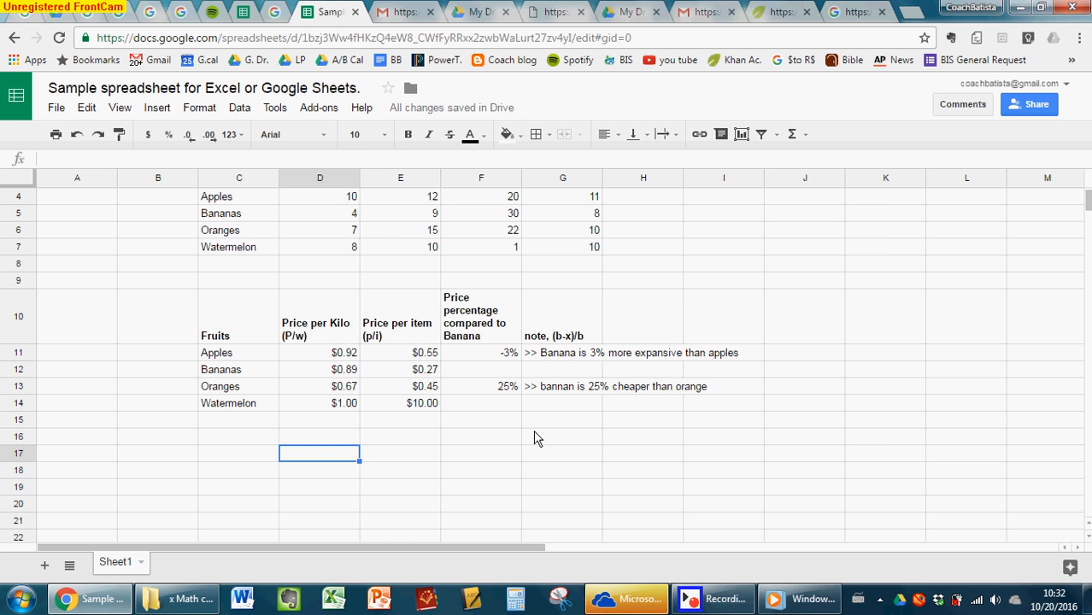
pyautogui.click(713, 602)
pyautogui.click(713, 602)
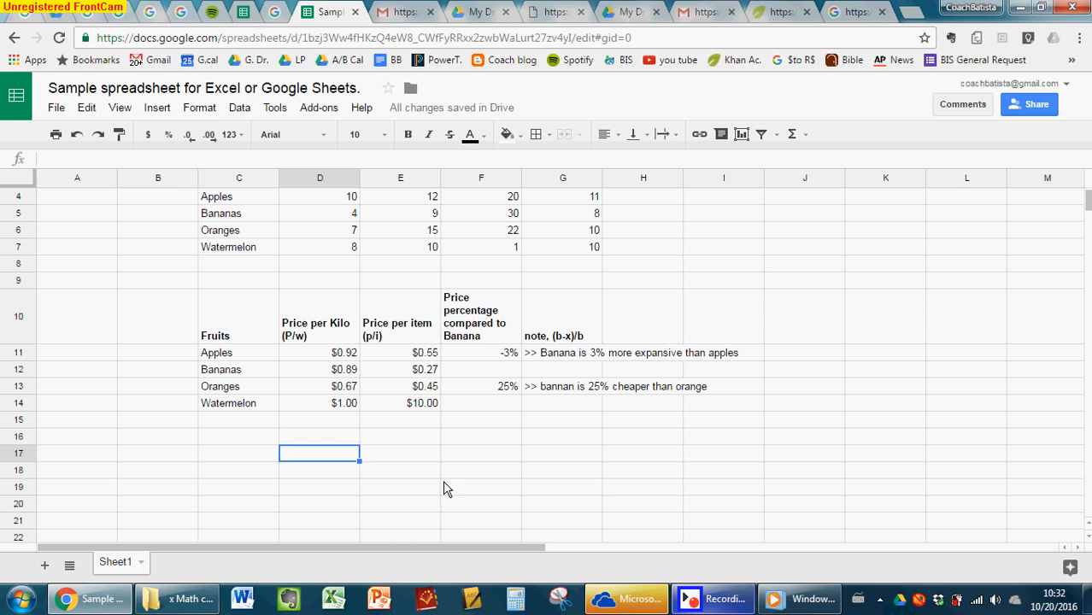
# - Insert a column chart of price per kilo by fruit from C10:D14, after previewing the pie and horizontal bar alternatives
pyautogui.moveTo(222, 325); pyautogui.dragTo(338, 413)
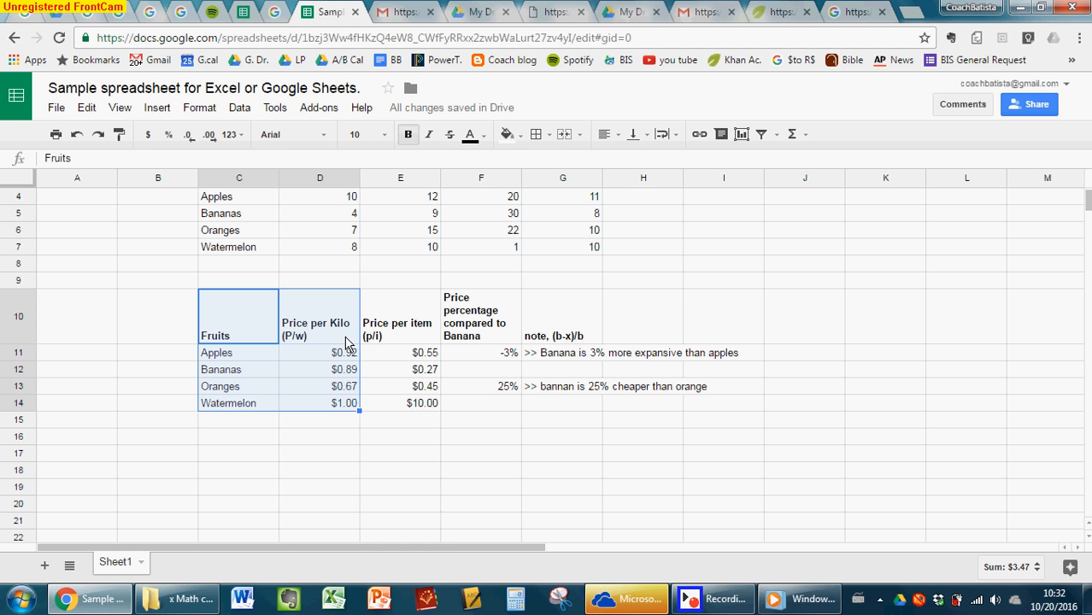
pyautogui.click(154, 115)
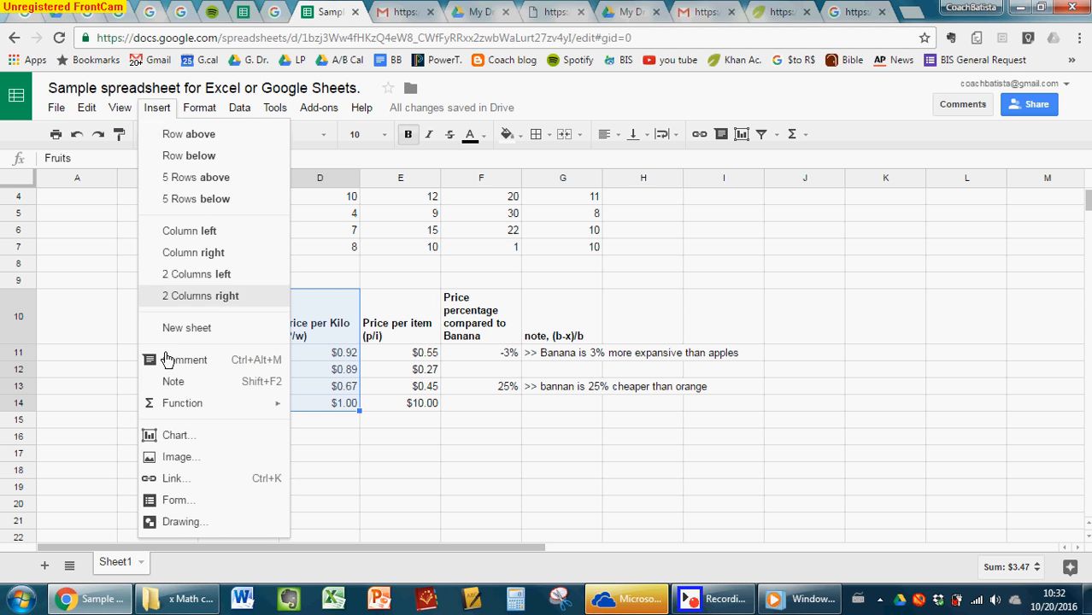
pyautogui.click(176, 435)
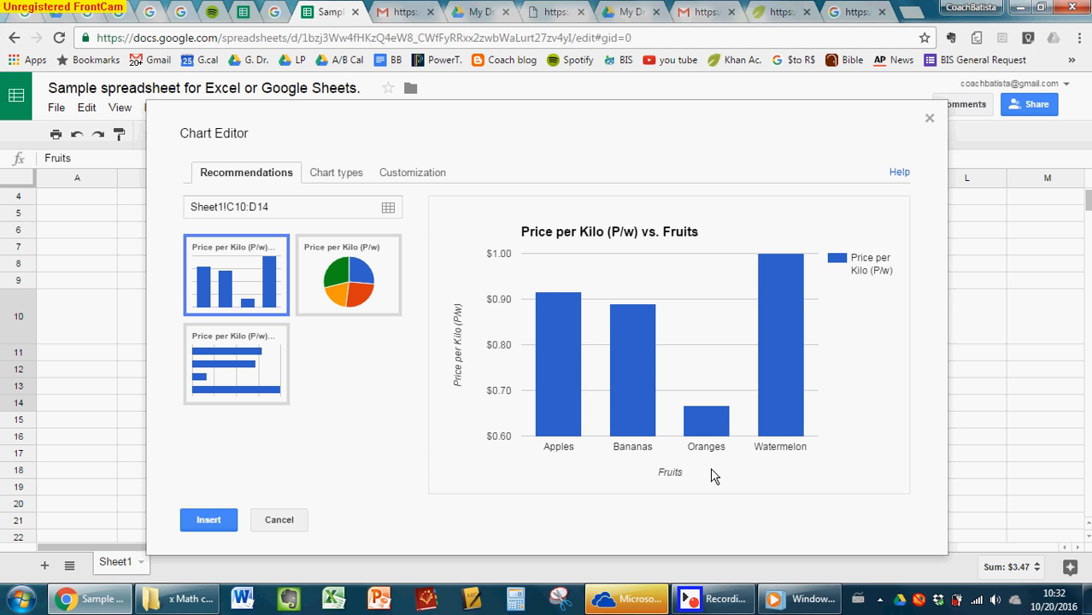
pyautogui.moveTo(562, 325)
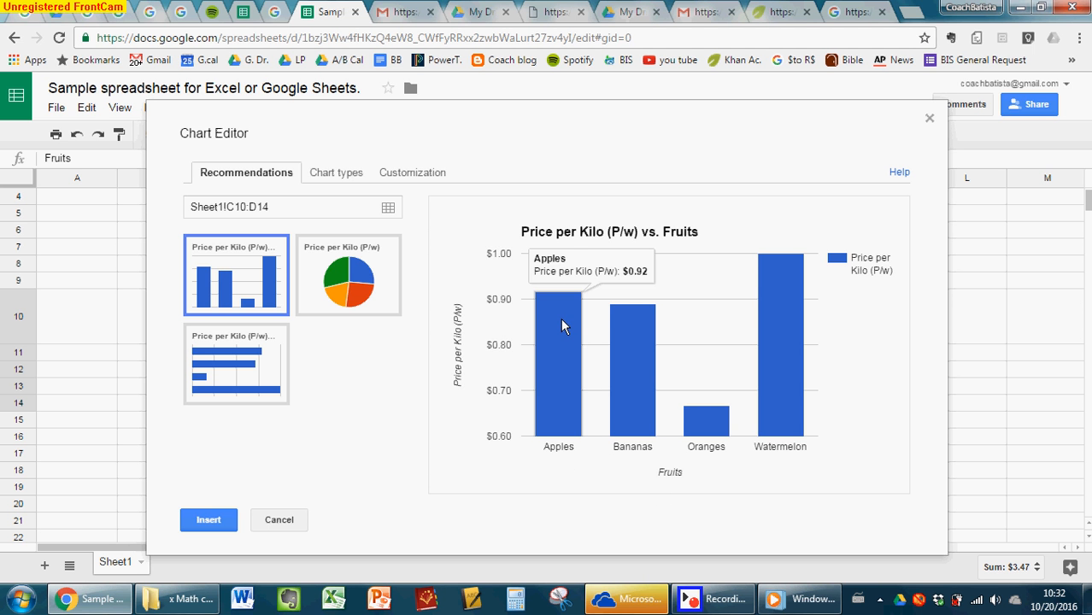
pyautogui.moveTo(628, 365)
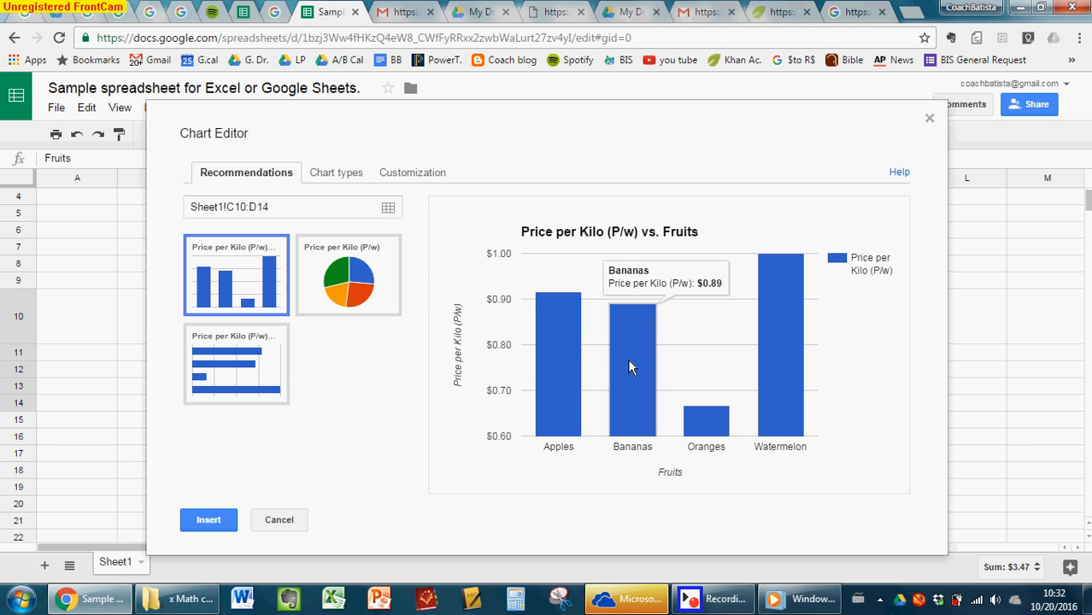
pyautogui.moveTo(778, 384)
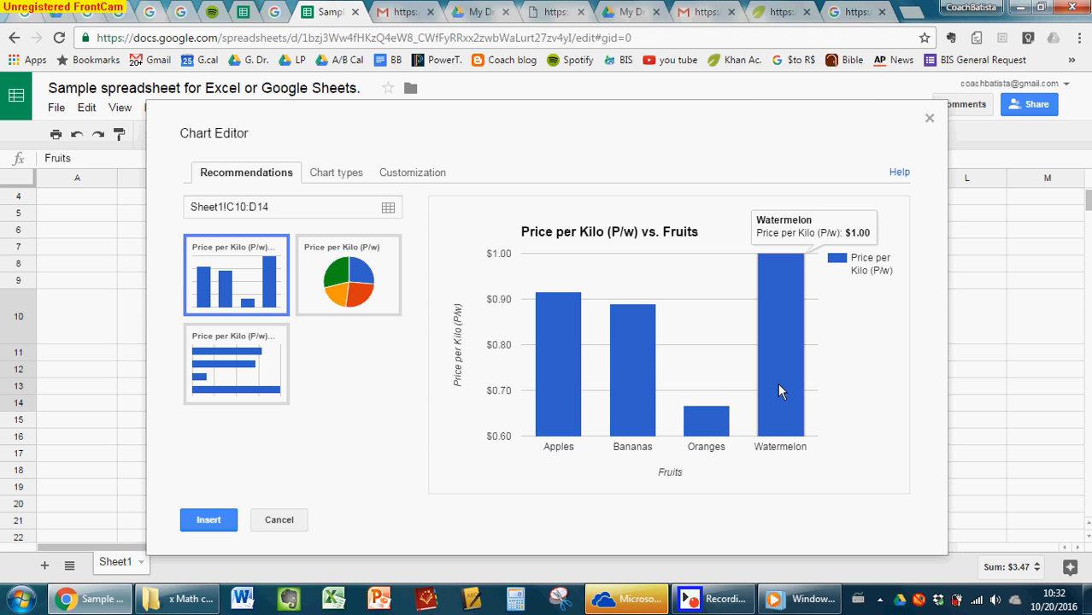
pyautogui.click(340, 296)
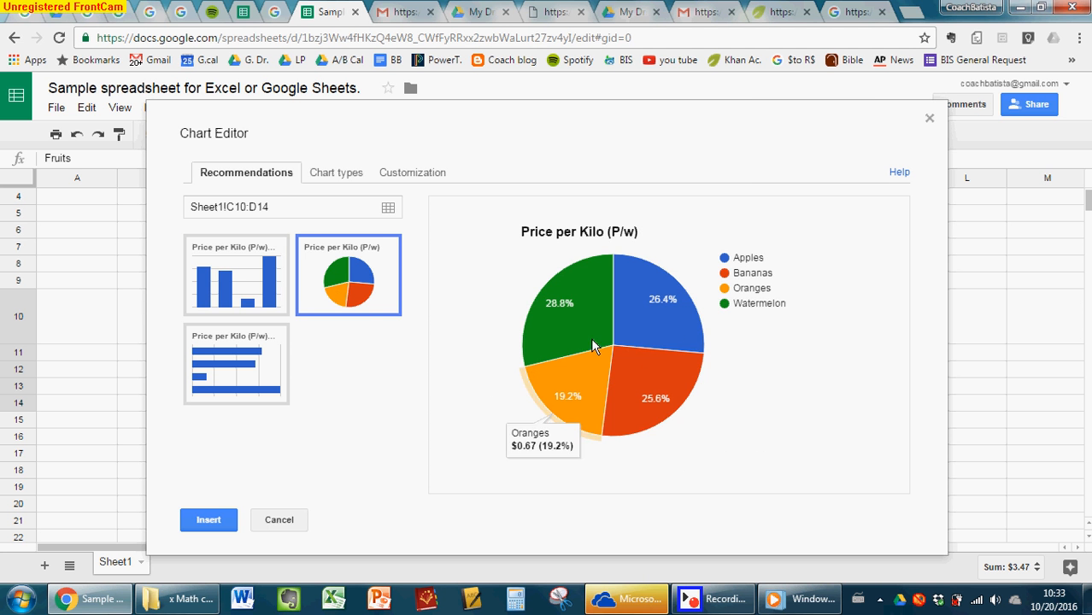
pyautogui.moveTo(642, 324)
pyautogui.moveTo(584, 344)
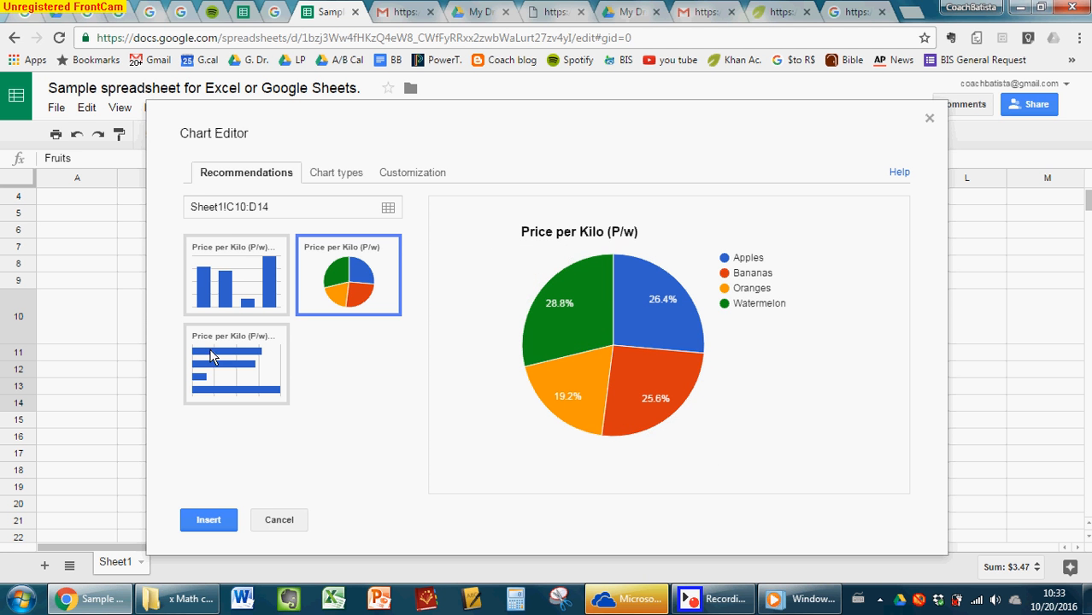
pyautogui.click(237, 372)
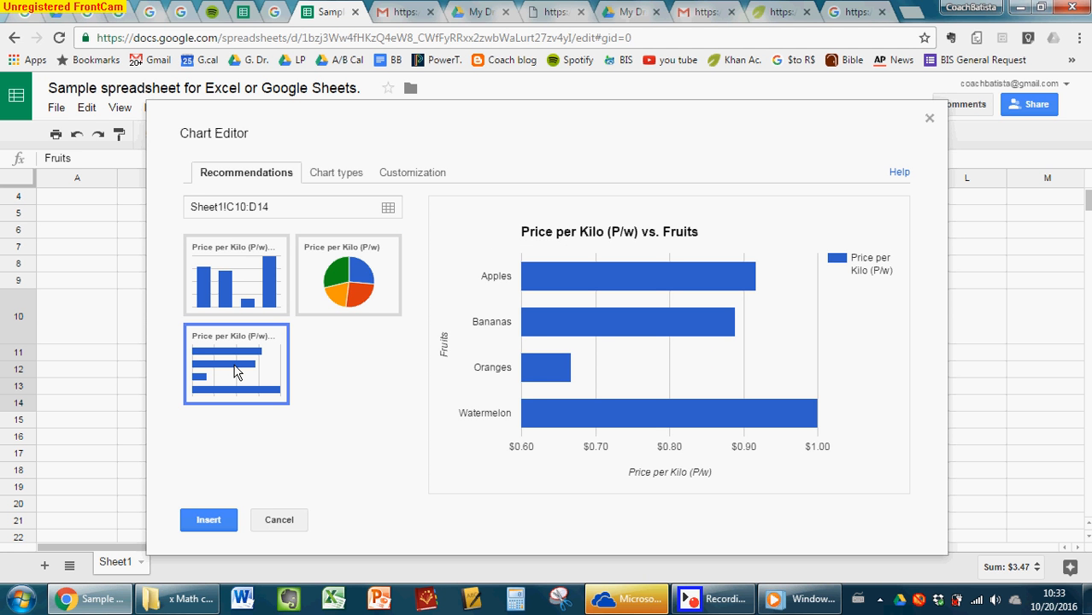
pyautogui.click(226, 273)
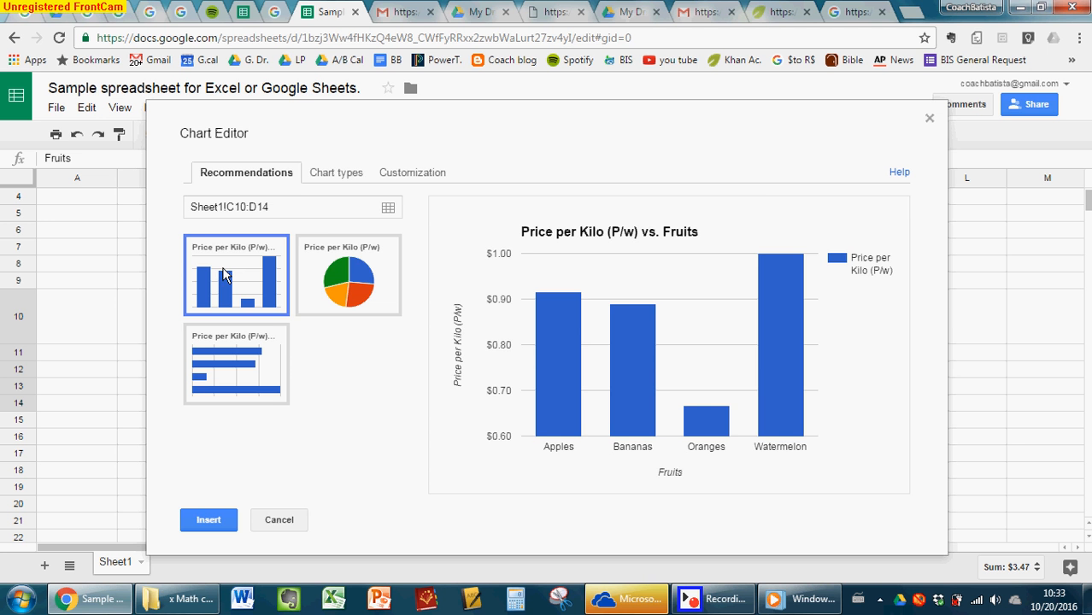
pyautogui.click(214, 528)
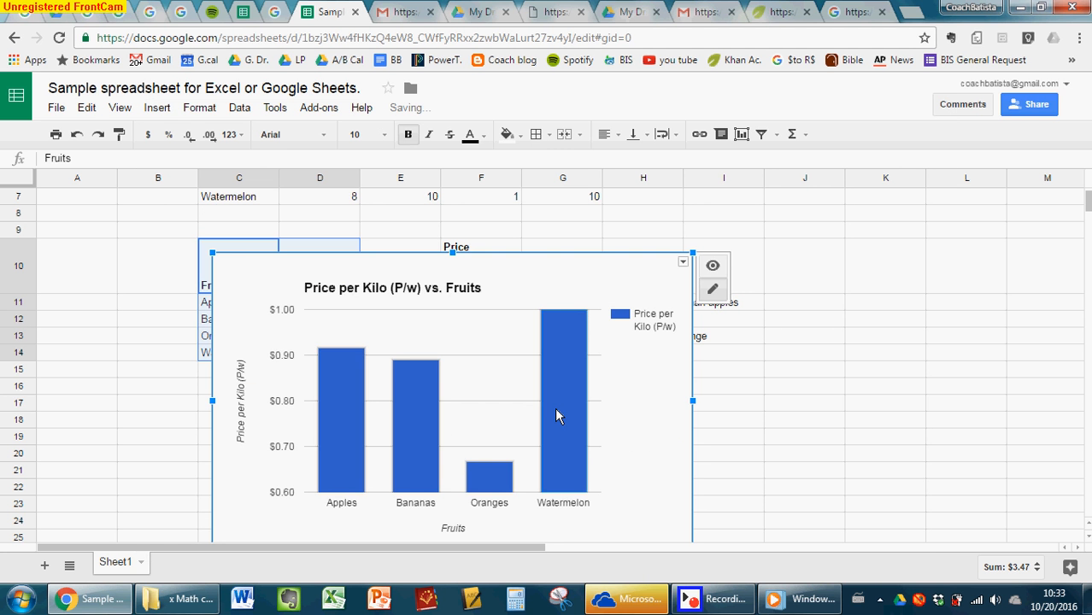
# - Move the price-per-kilo chart beside the price table so it starts in column H and leaves the table uncovered
pyautogui.moveTo(485, 299); pyautogui.dragTo(863, 293)
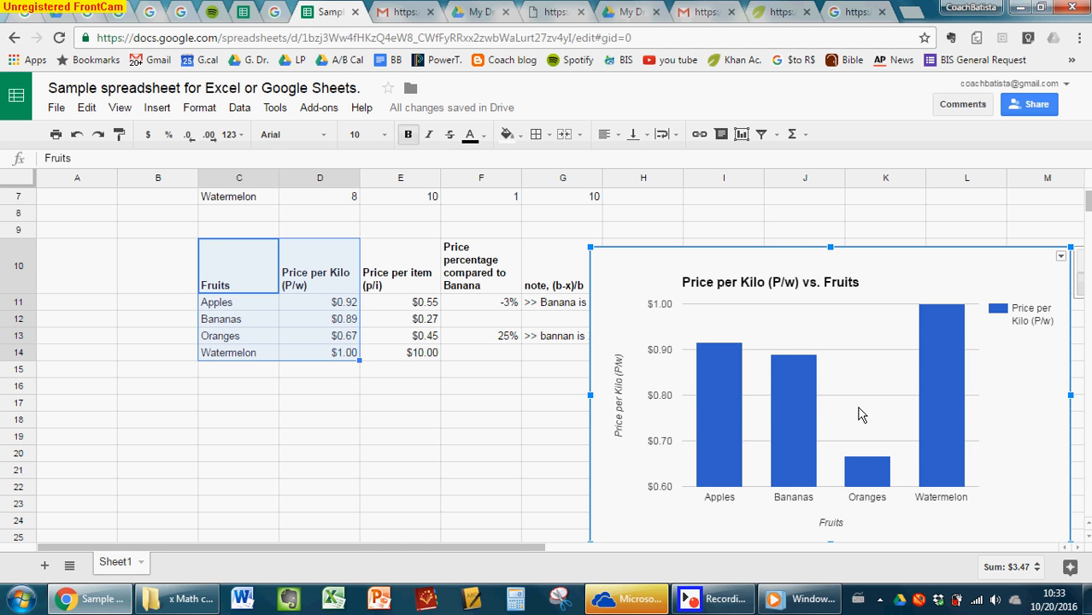
pyautogui.moveTo(728, 408); pyautogui.dragTo(787, 325)
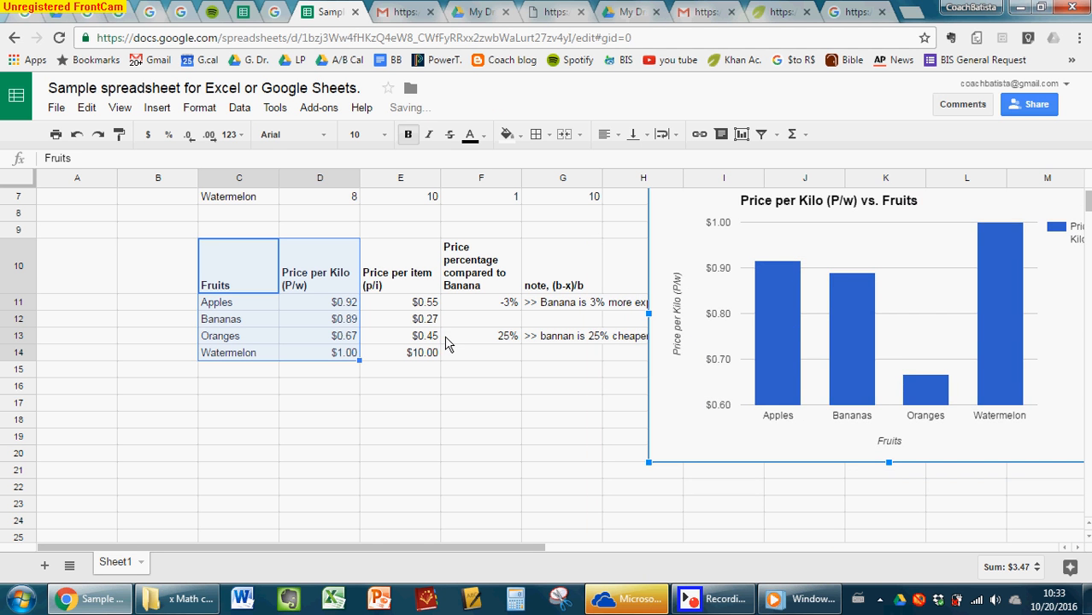
pyautogui.click(434, 451)
# - Insert a grouped column chart of price per kilo and price per item from C10:E14, after previewing the stacked column and pie versions
pyautogui.moveTo(234, 276); pyautogui.dragTo(410, 357)
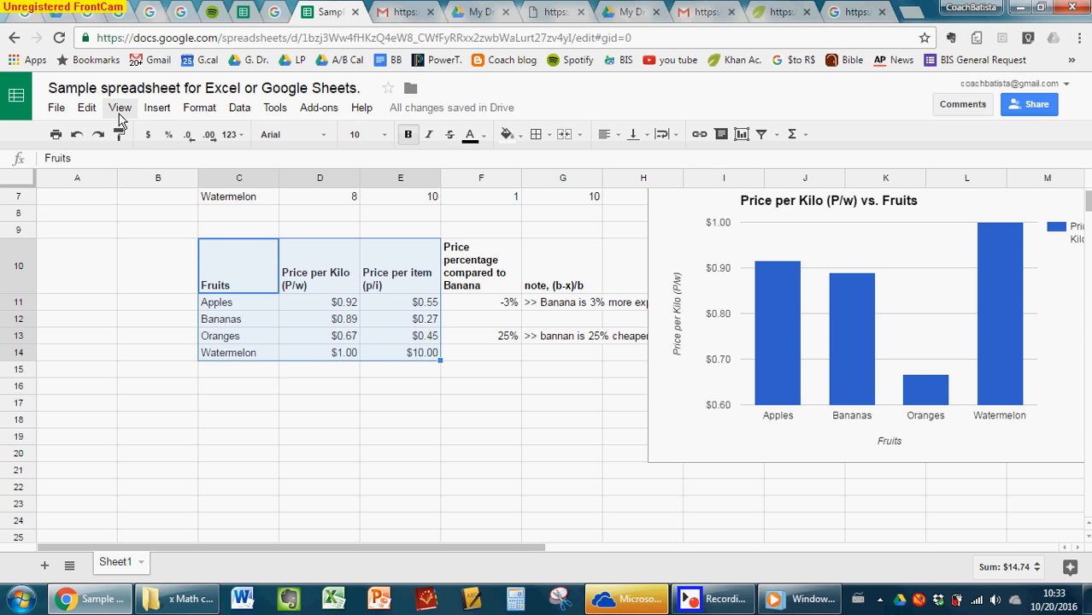
pyautogui.click(156, 109)
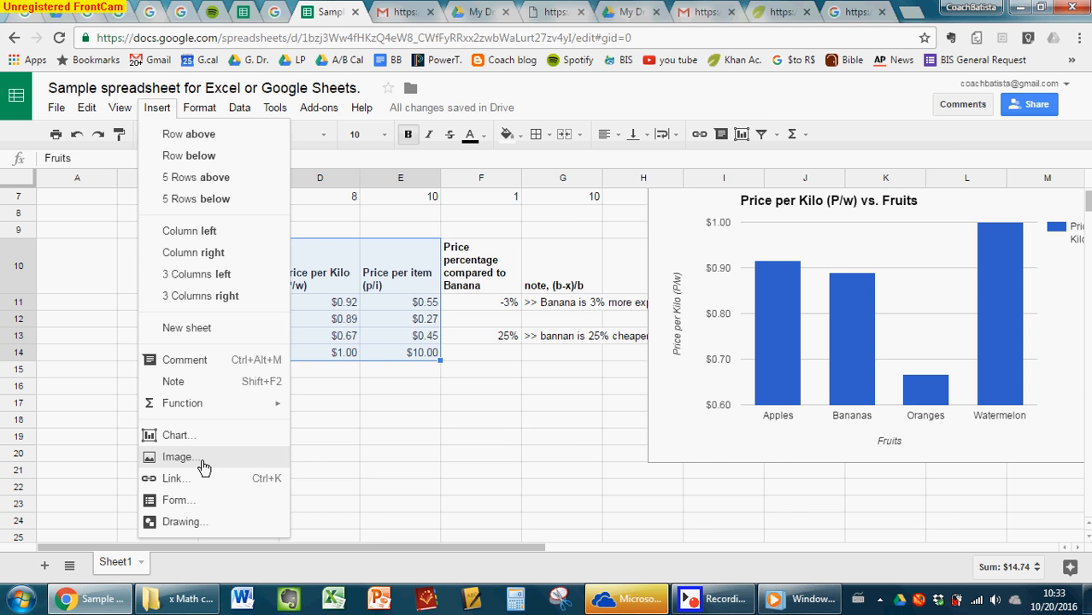
pyautogui.click(177, 437)
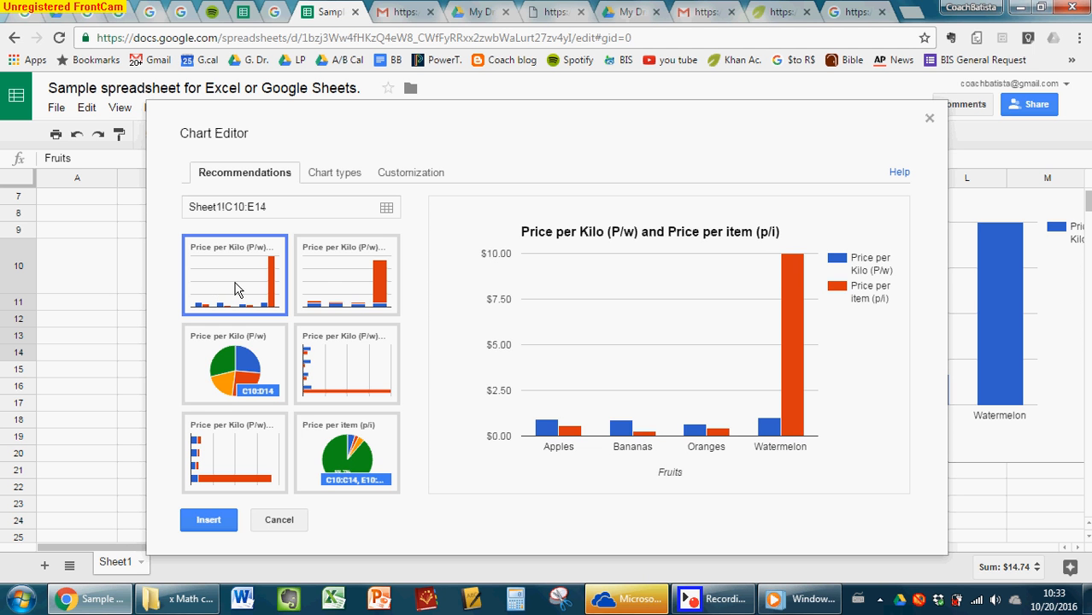
pyautogui.click(340, 290)
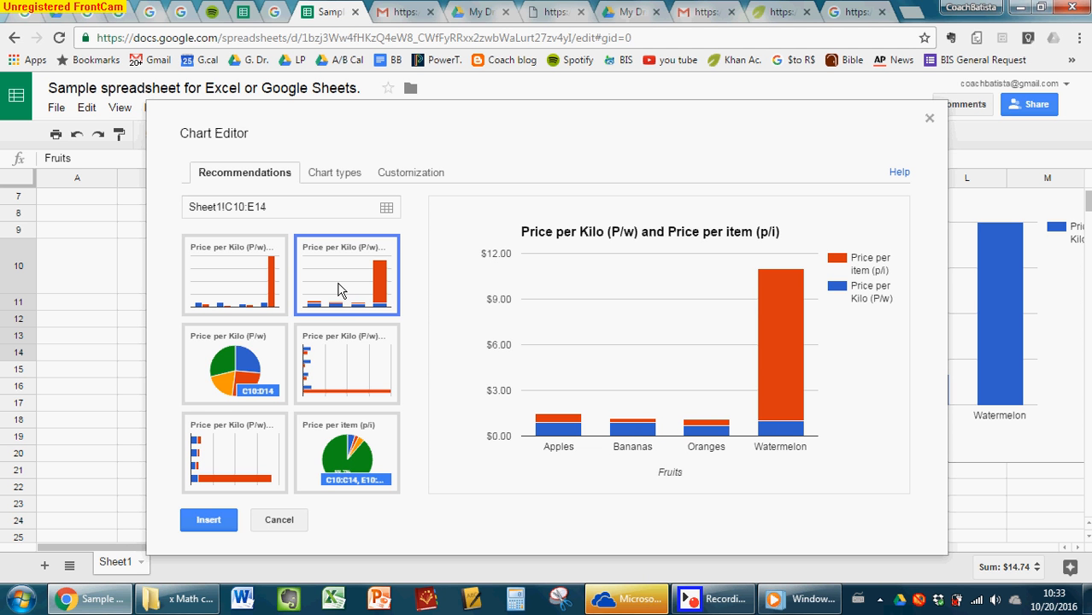
pyautogui.moveTo(788, 340)
pyautogui.click(266, 291)
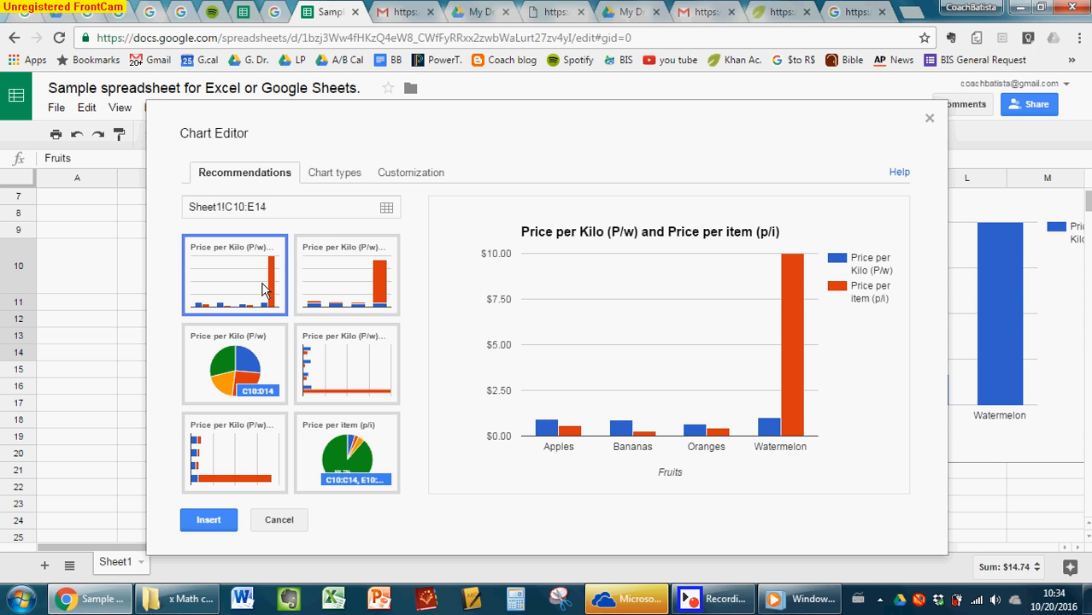
pyautogui.click(252, 374)
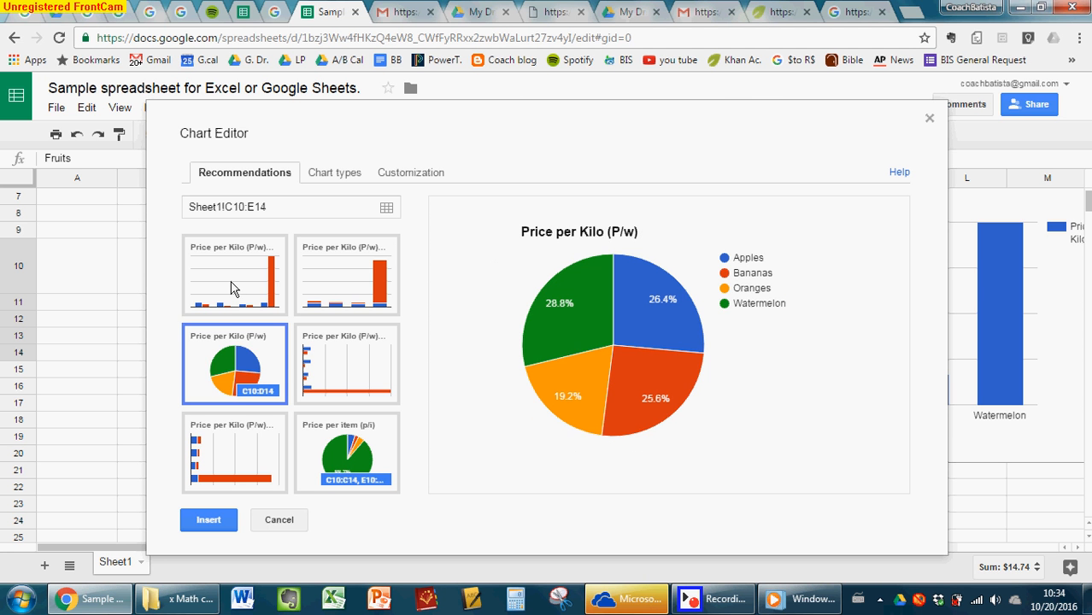
pyautogui.click(231, 289)
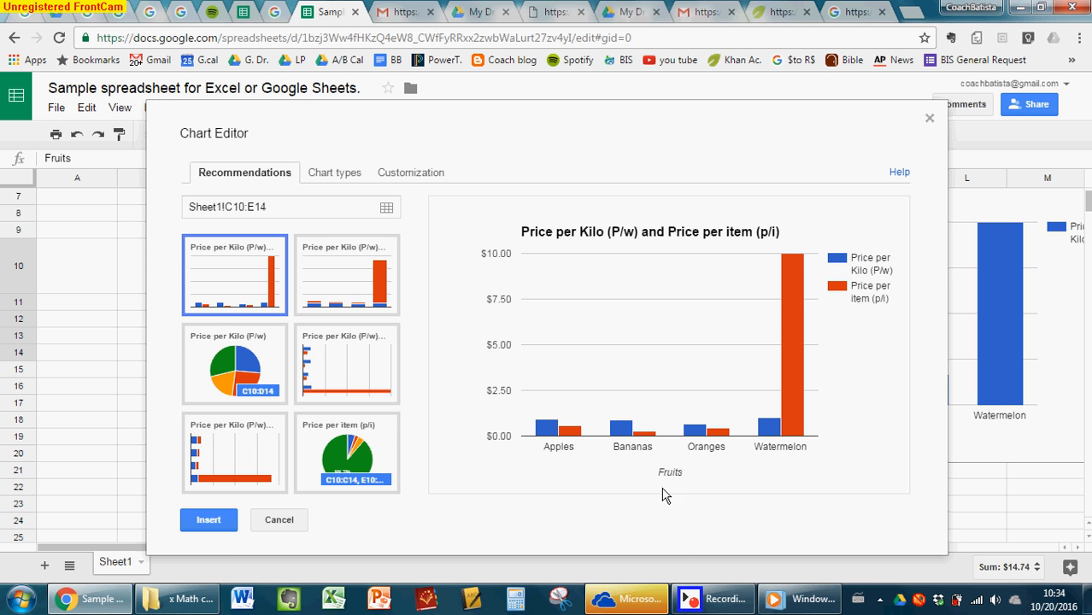
pyautogui.click(226, 523)
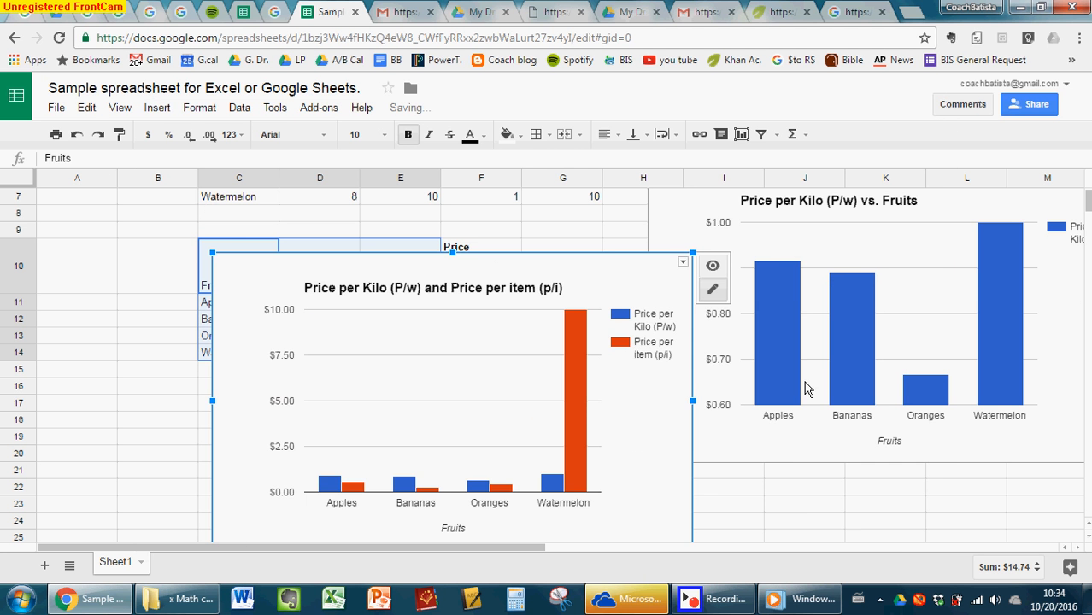
# - Move the combined price chart below the price-per-kilo chart so it starts at row 23, spanning columns G to M
pyautogui.moveTo(574, 409); pyautogui.dragTo(672, 569)
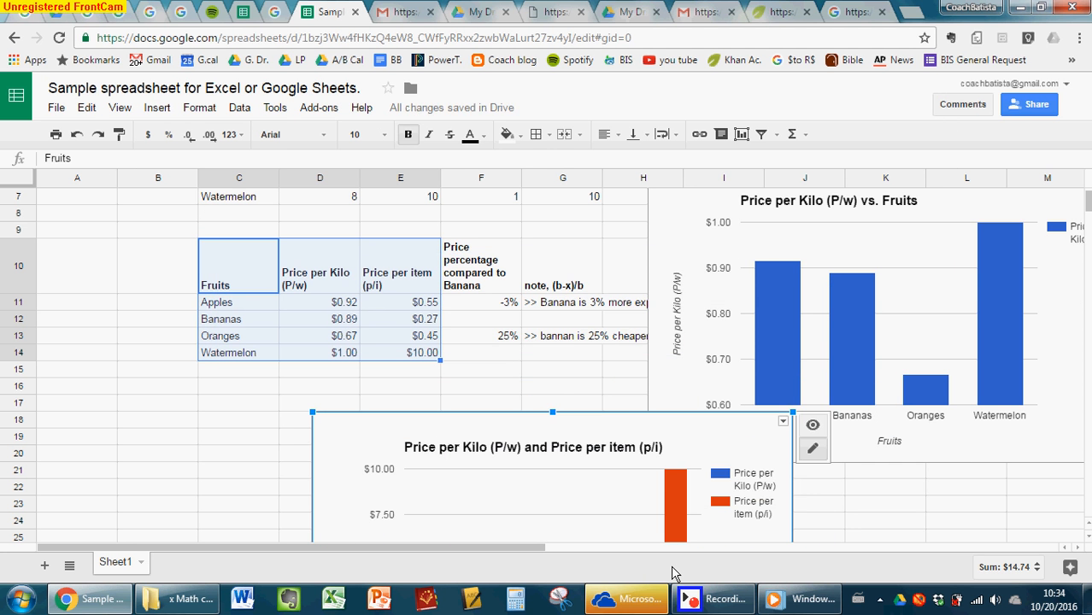
pyautogui.scroll(-4, 894, 485)
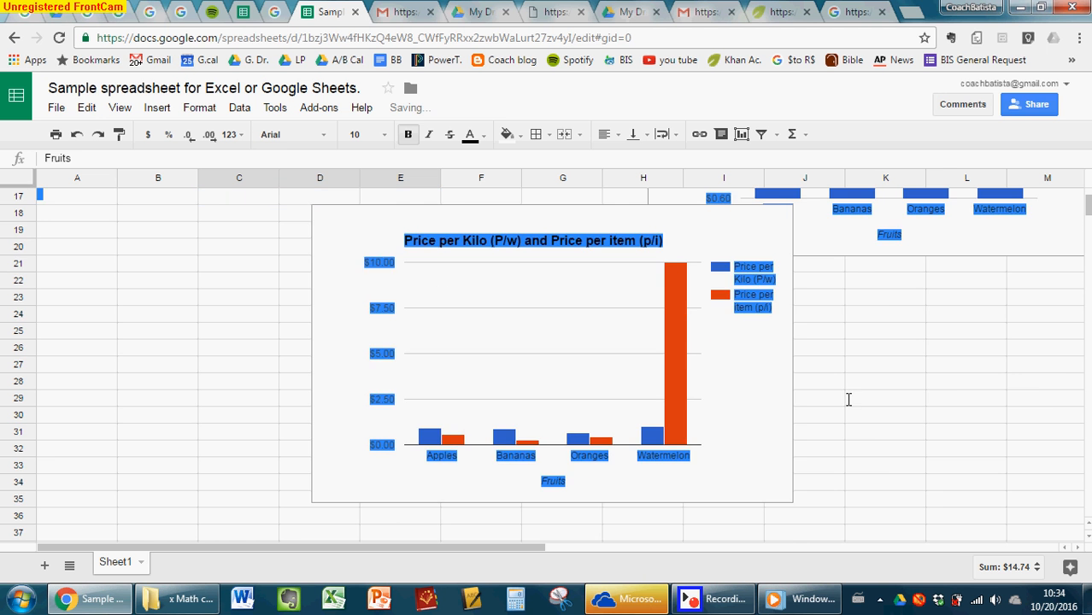
pyautogui.click(730, 388)
pyautogui.moveTo(822, 394); pyautogui.dragTo(1040, 468)
pyautogui.scroll(2, 395, 346)
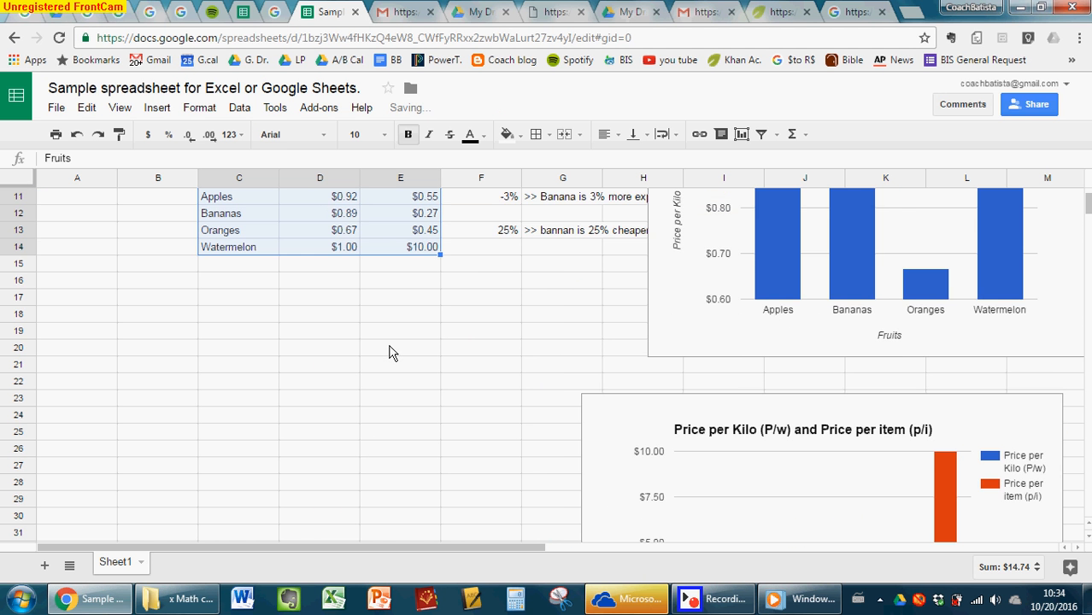
# - Examine both charts alongside the fruit tables, comparing price per kilo with price per item for each fruit
pyautogui.scroll(2, 409, 365)
pyautogui.scroll(-4, 407, 370)
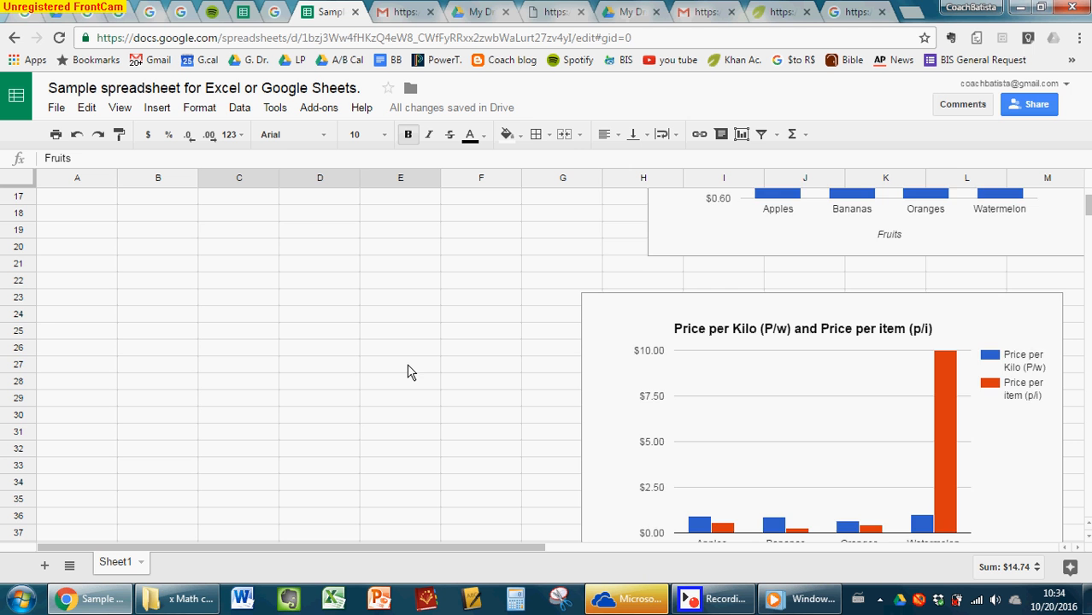
pyautogui.scroll(-1, 430, 394)
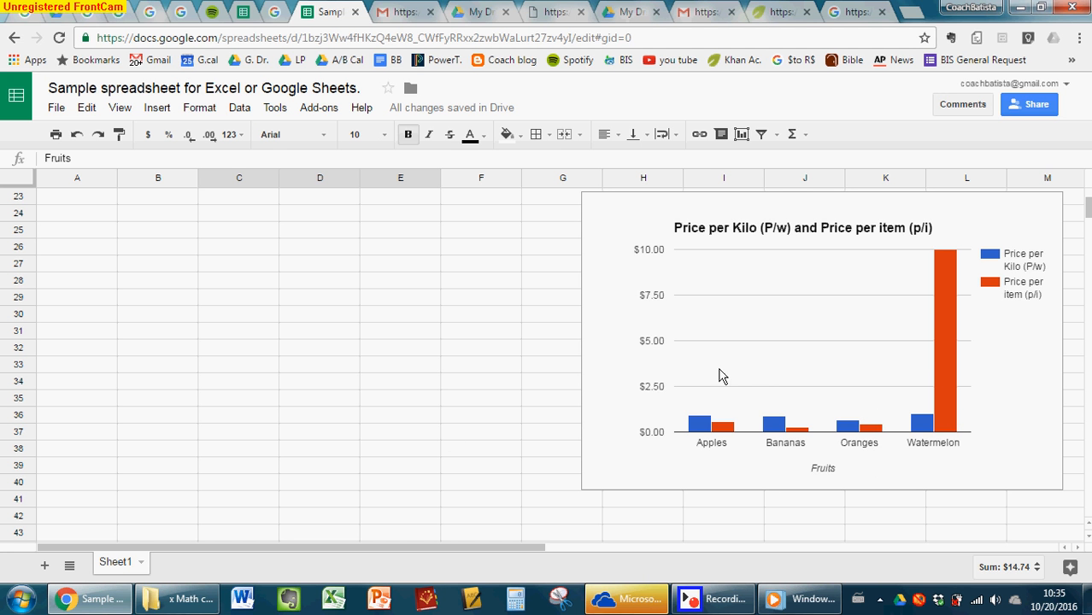
pyautogui.scroll(2, 745, 364)
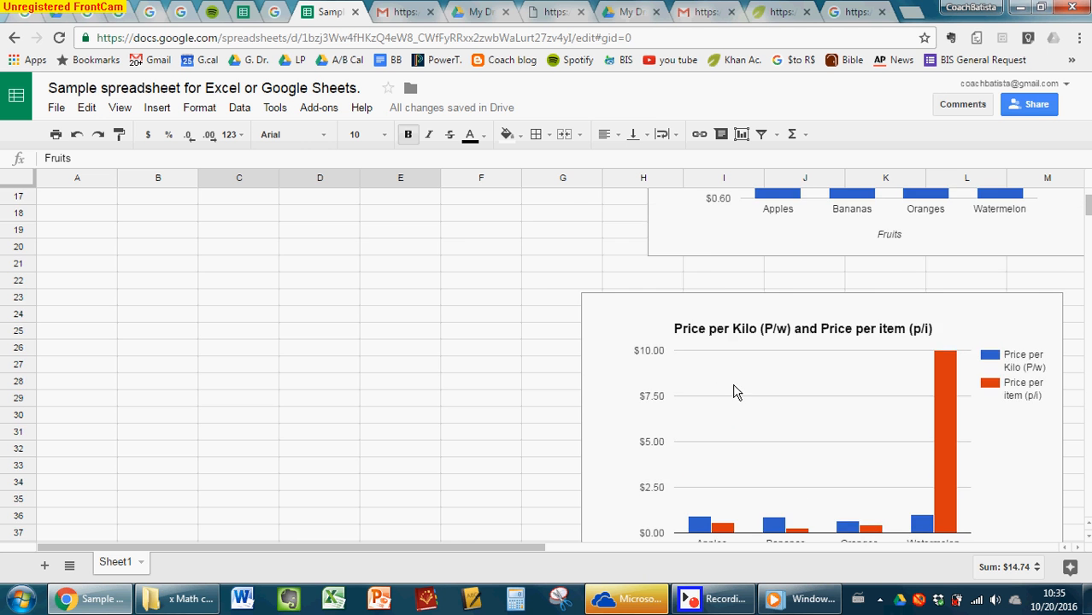
pyautogui.scroll(3, 759, 401)
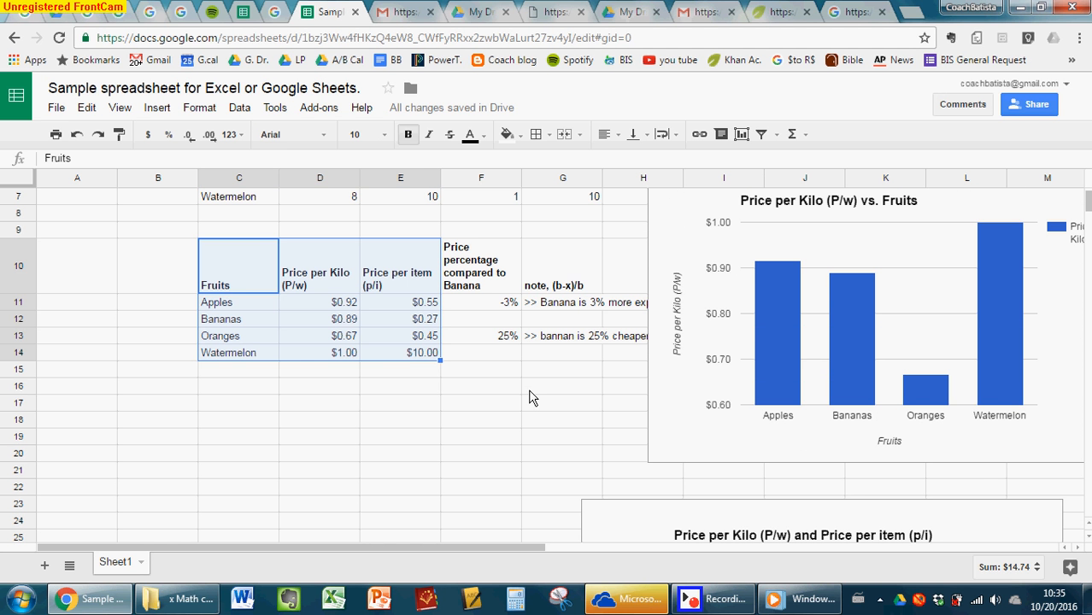
pyautogui.click(502, 384)
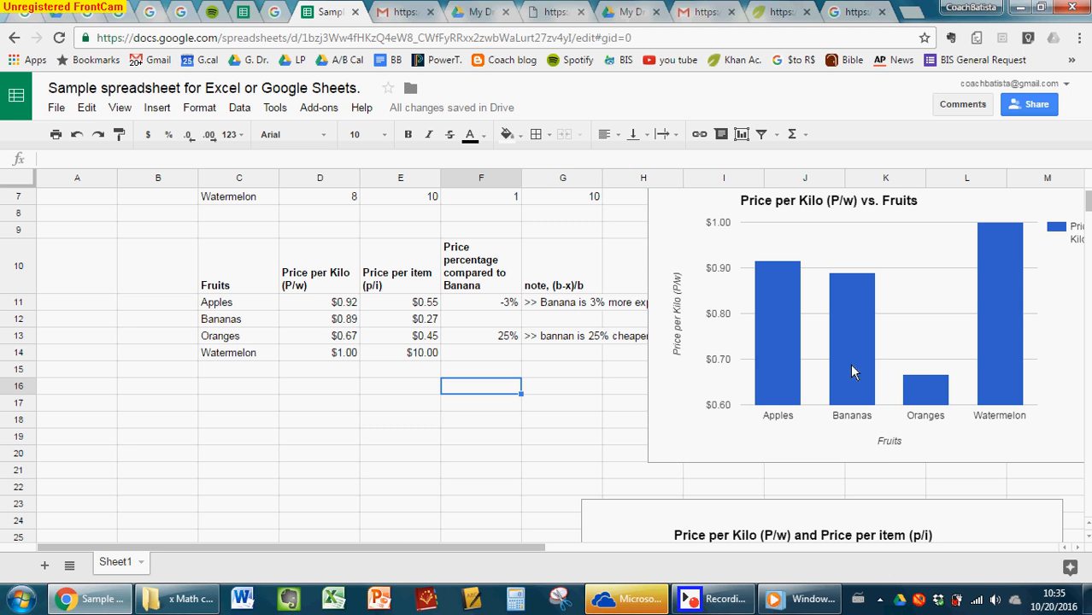
pyautogui.click(931, 401)
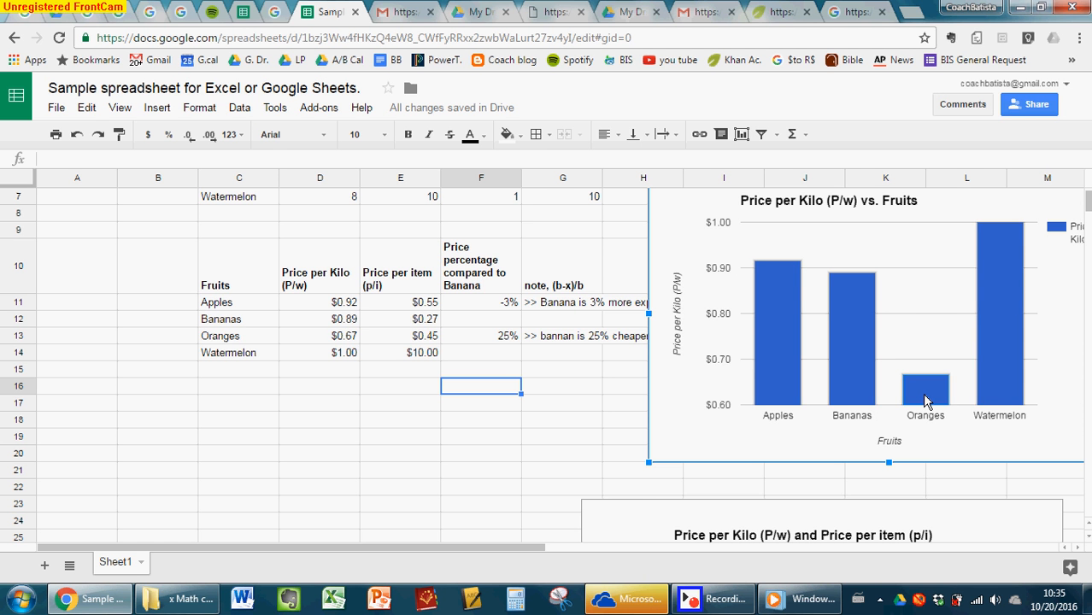
pyautogui.scroll(-5, 926, 399)
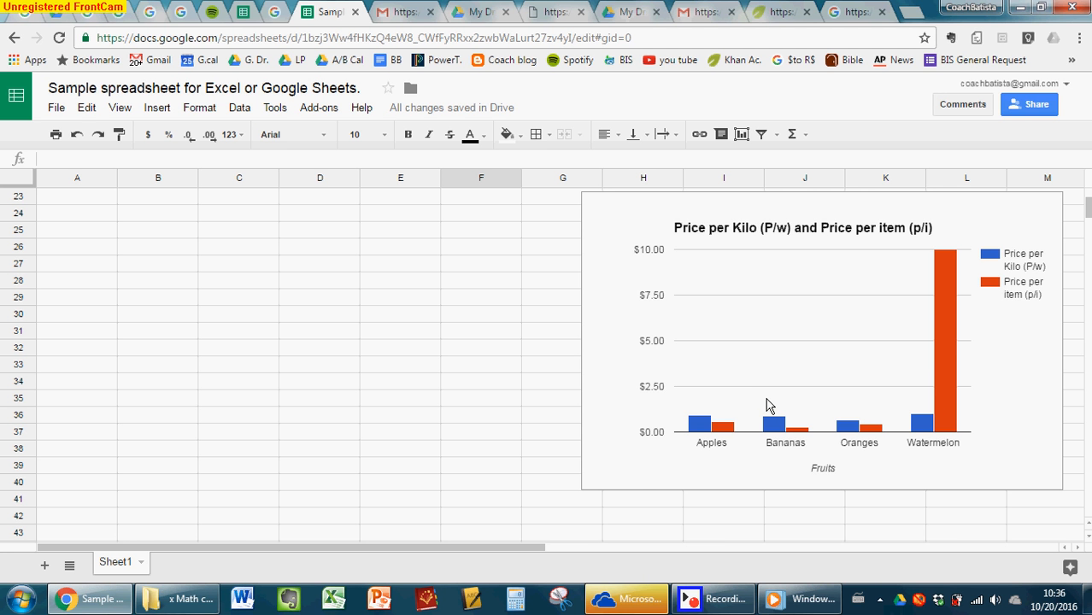
pyautogui.scroll(2, 767, 406)
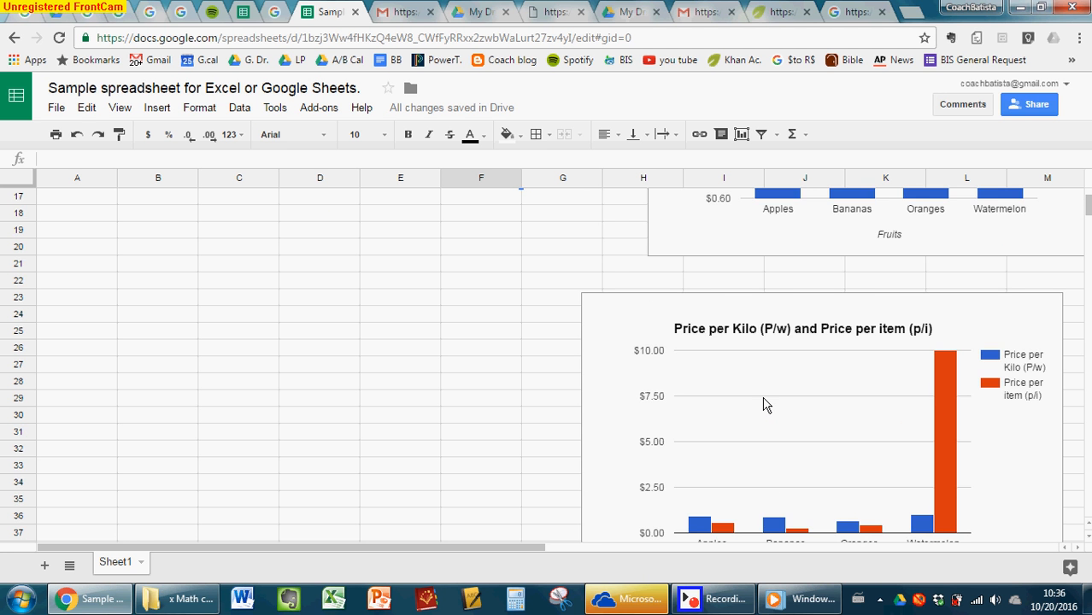
pyautogui.scroll(3, 734, 402)
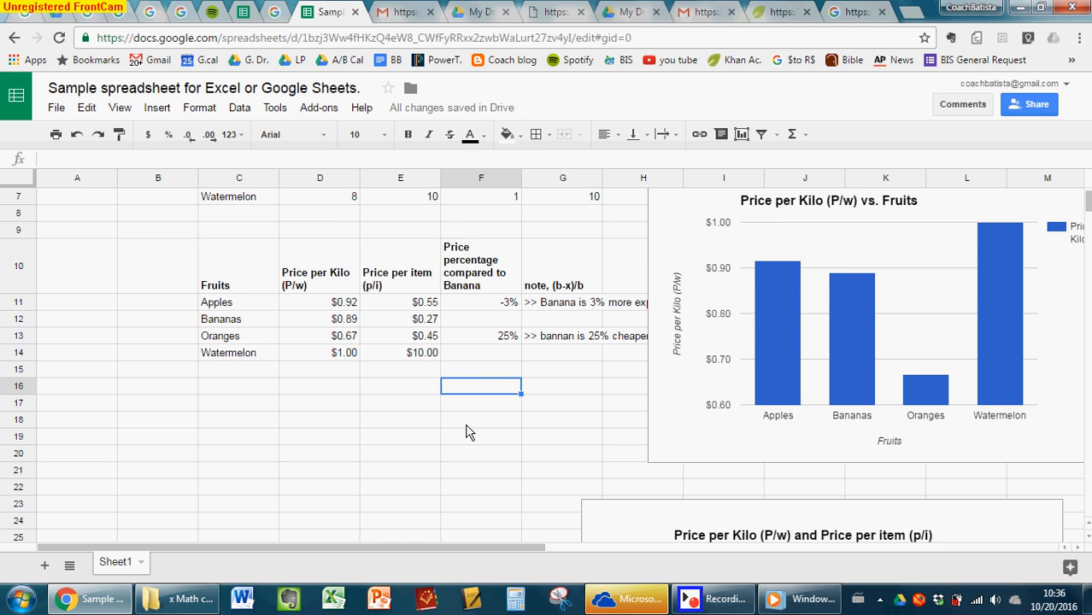
pyautogui.scroll(2, 466, 432)
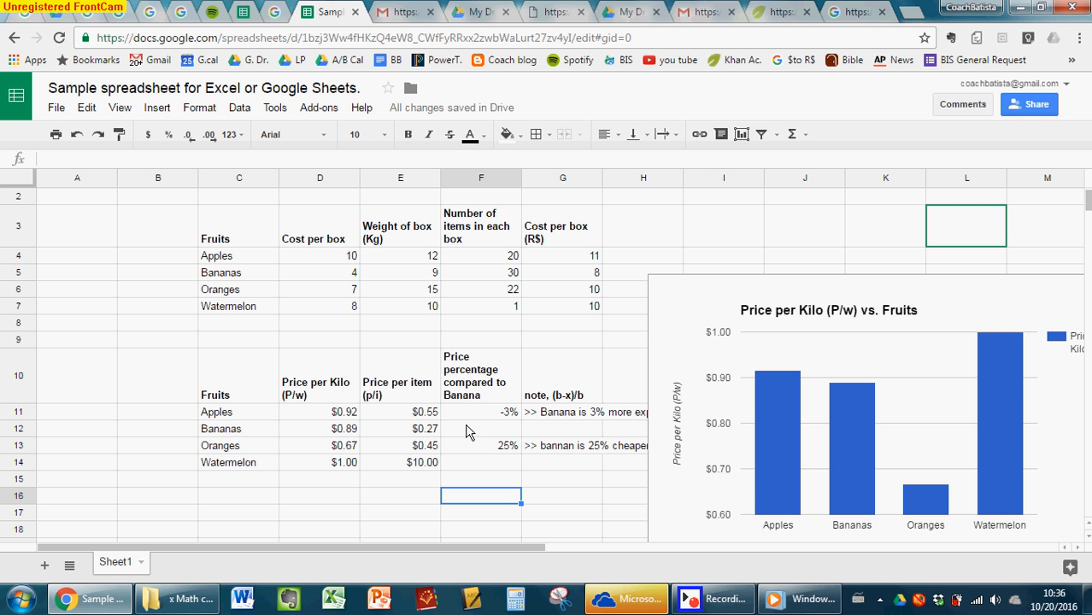
# - Delete the "Price per Kilo (P/w) vs. Fruits" column chart beside the tables
pyautogui.click(608, 386)
pyautogui.click(720, 373)
pyautogui.press('Delete')
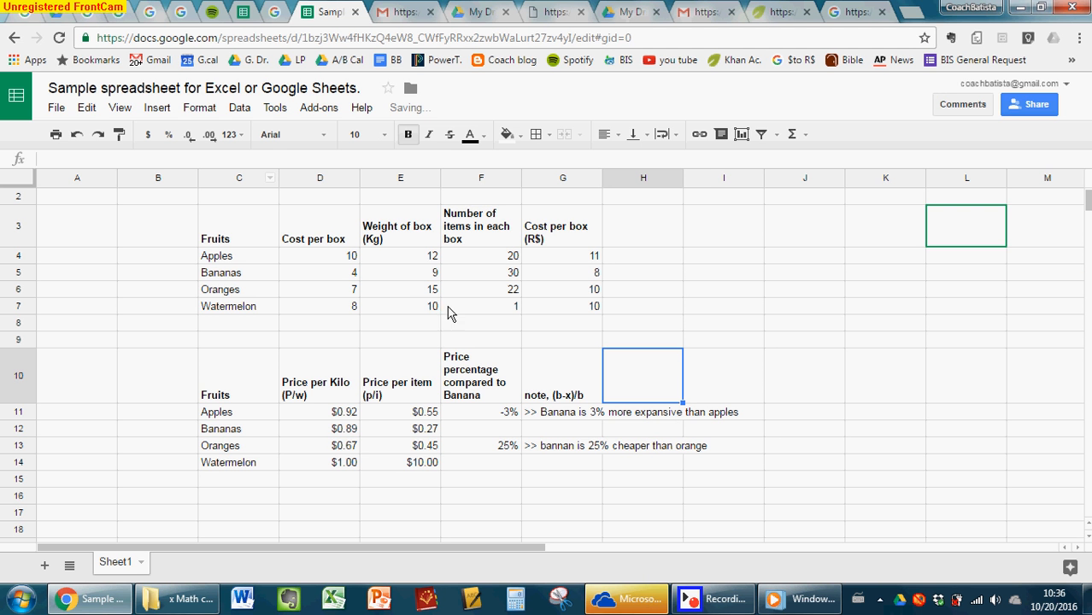
# - Check the formulas behind the apples' price per kilo in D11 and the oranges' price per item in E13
pyautogui.click(329, 411)
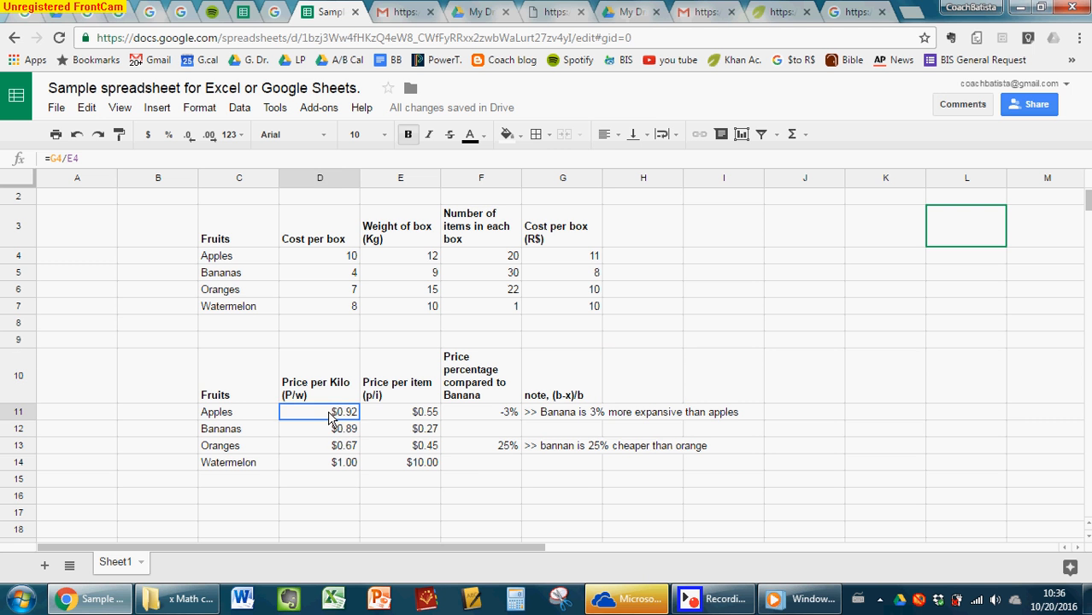
pyautogui.click(403, 447)
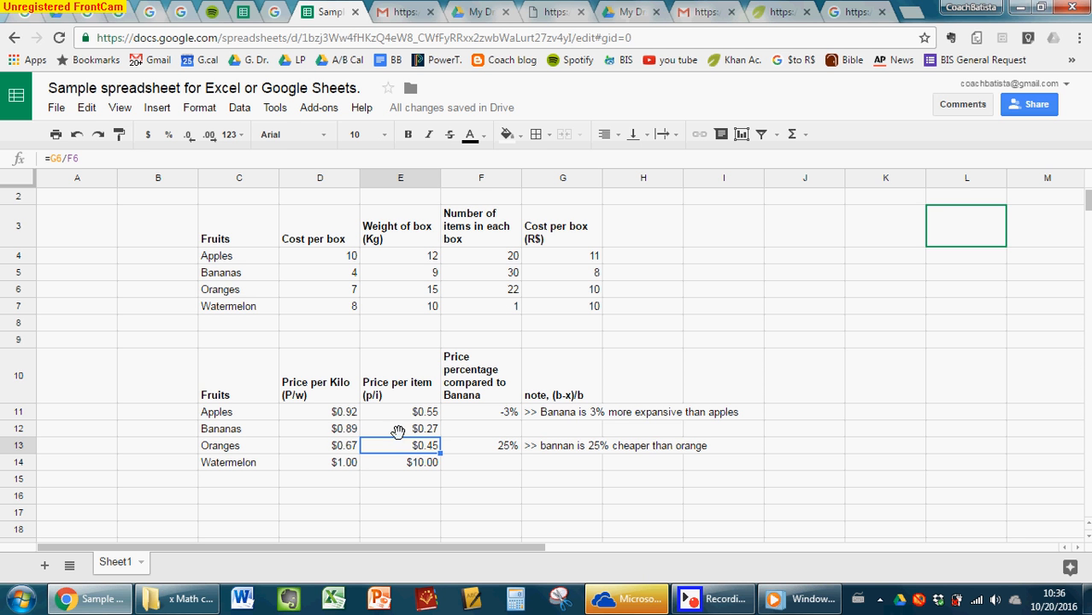
pyautogui.click(722, 601)
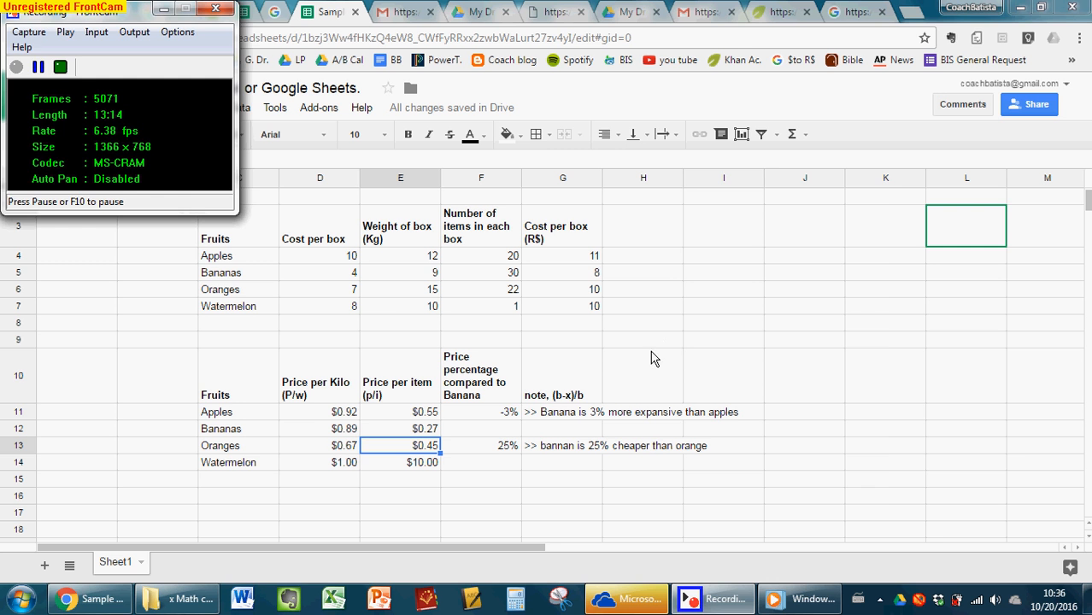
pyautogui.click(705, 339)
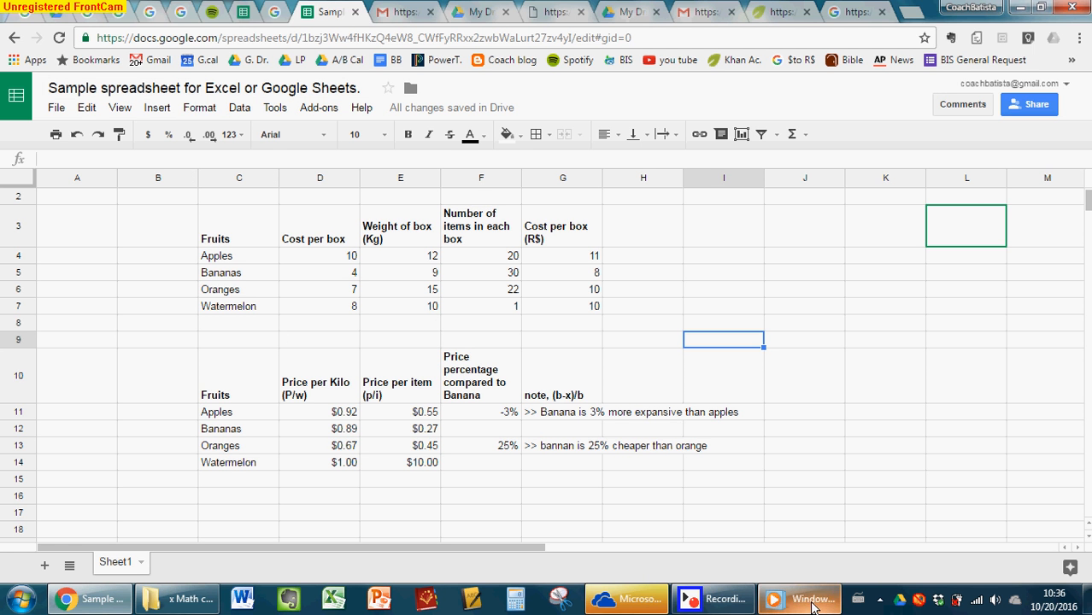
pyautogui.click(748, 606)
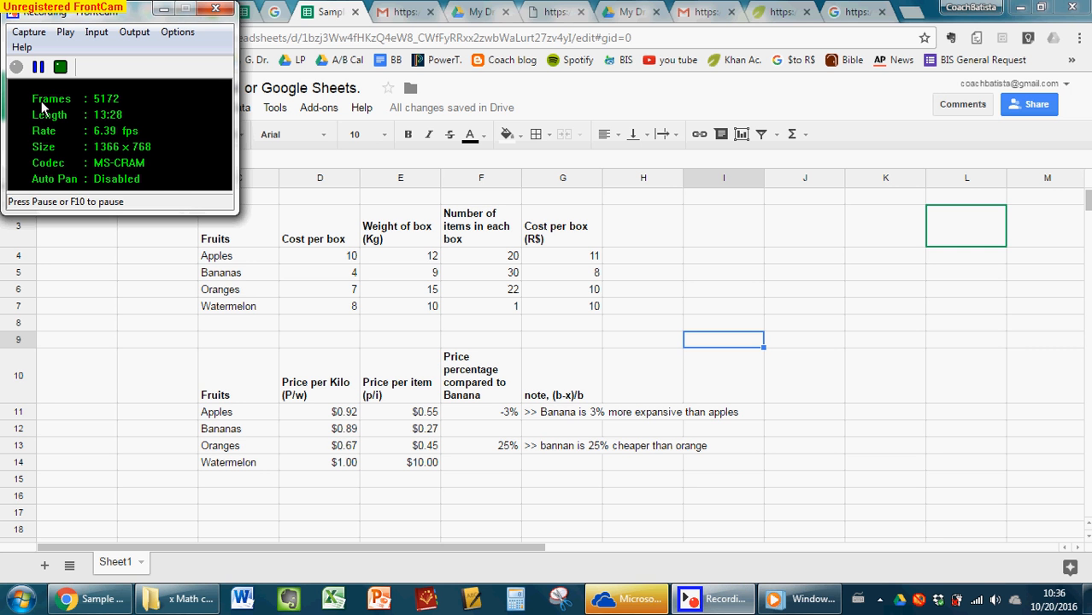